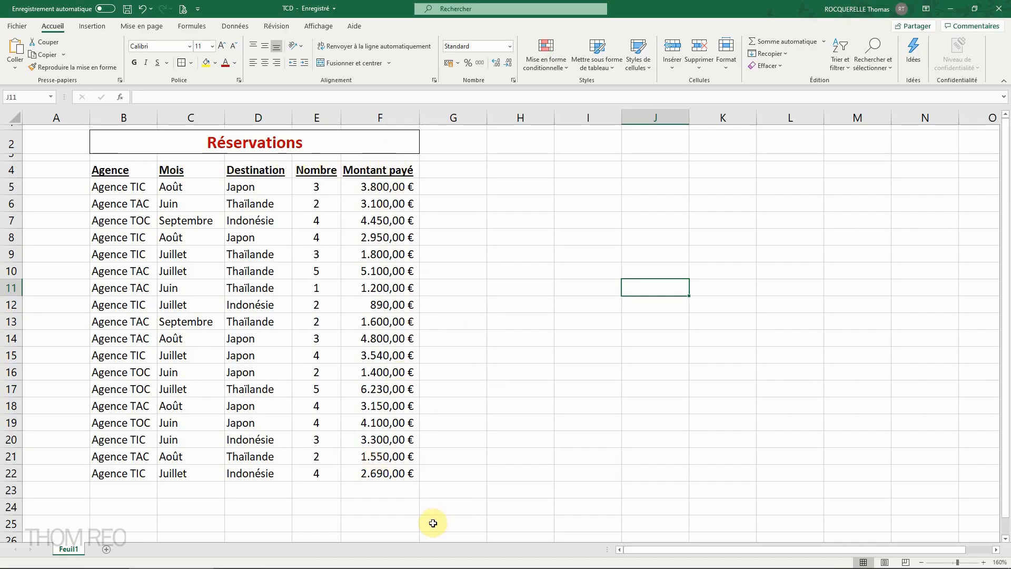
Create a recommended pivot table from the reservations range B4:F22, using the suggestion "Somme de Montant payé par Agence".
left_click(389, 507)
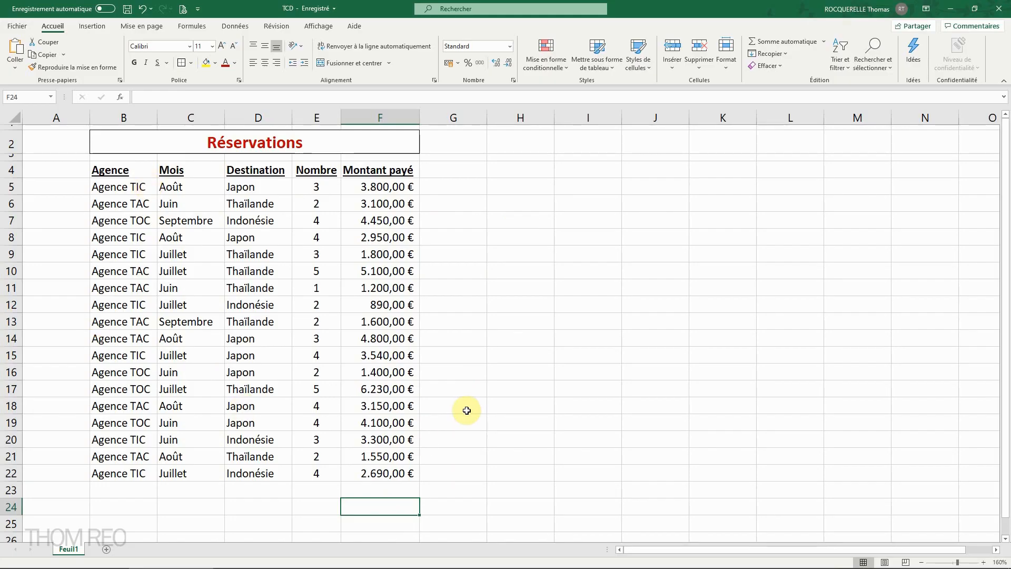
left_click_drag(111, 169, 377, 473)
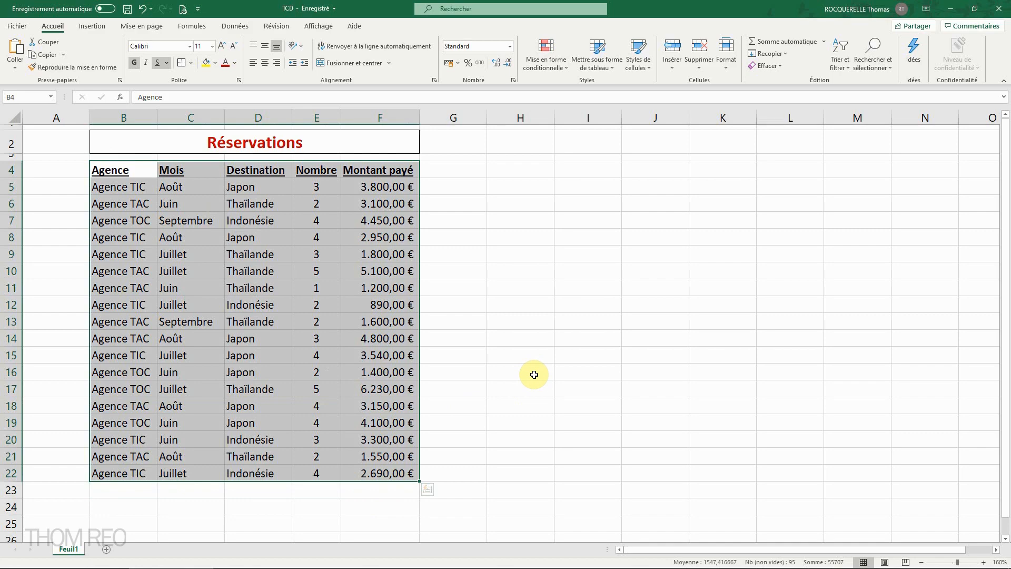
left_click(93, 29)
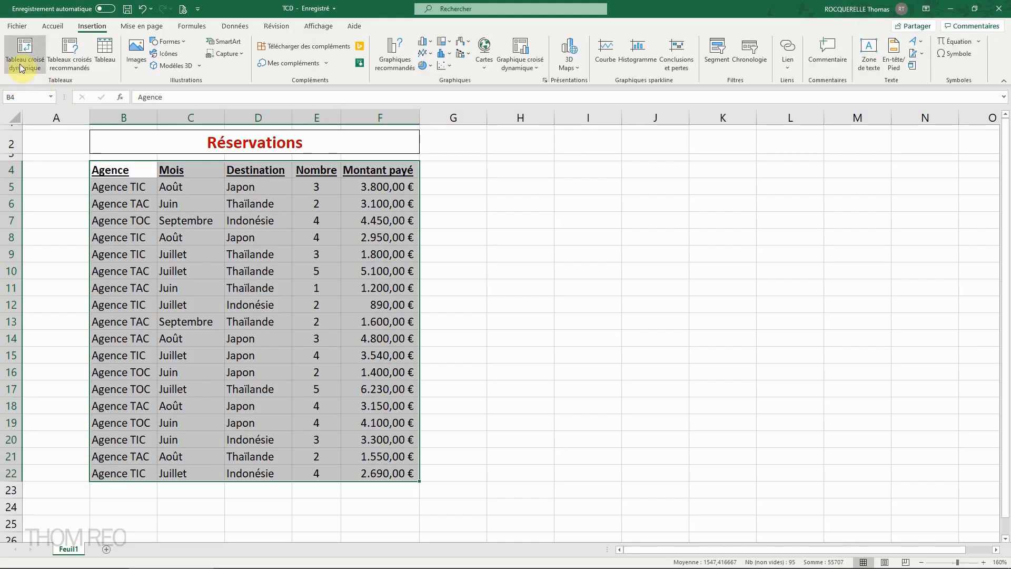
left_click(73, 65)
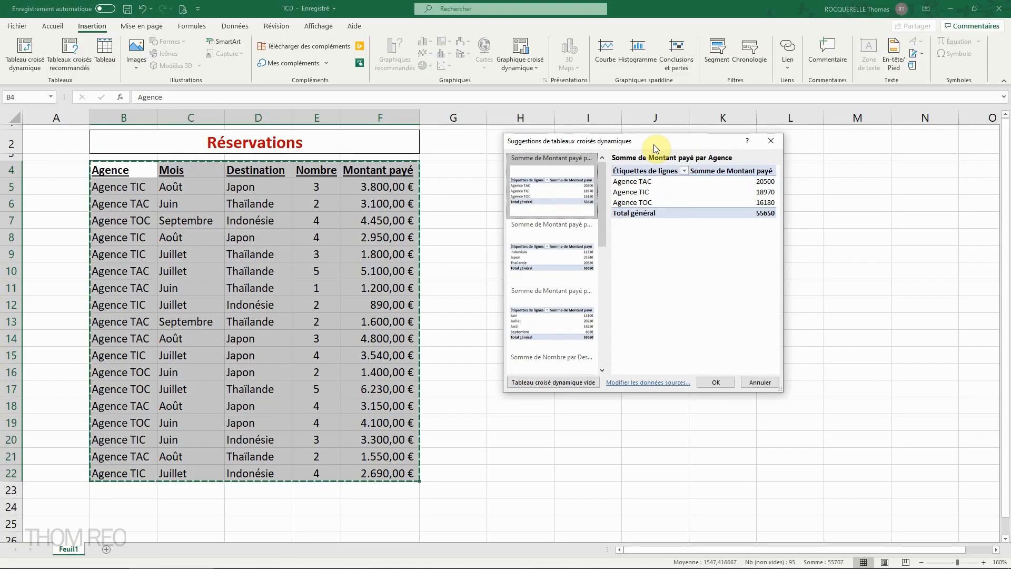
left_click_drag(650, 141, 650, 172)
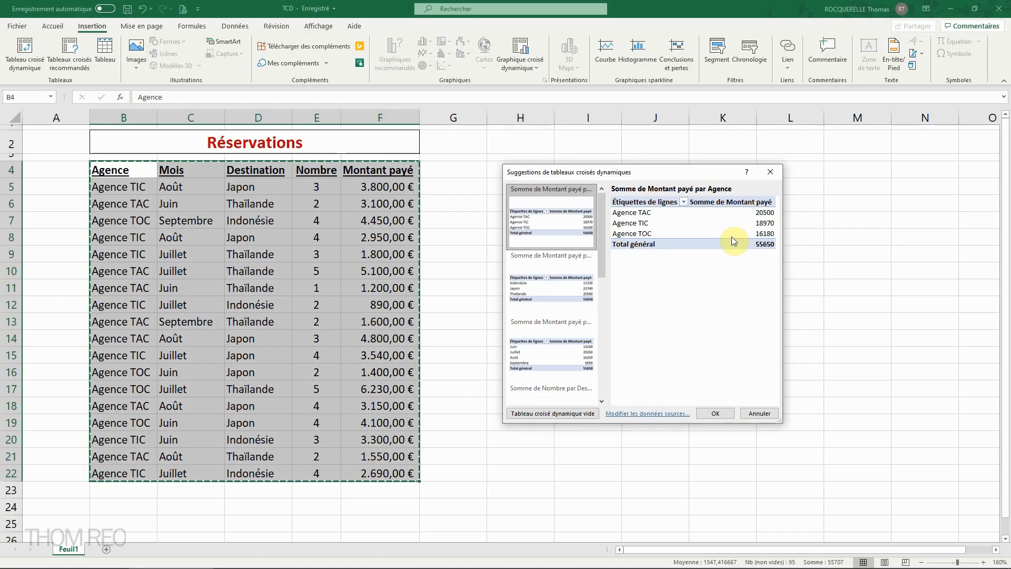
left_click(716, 413)
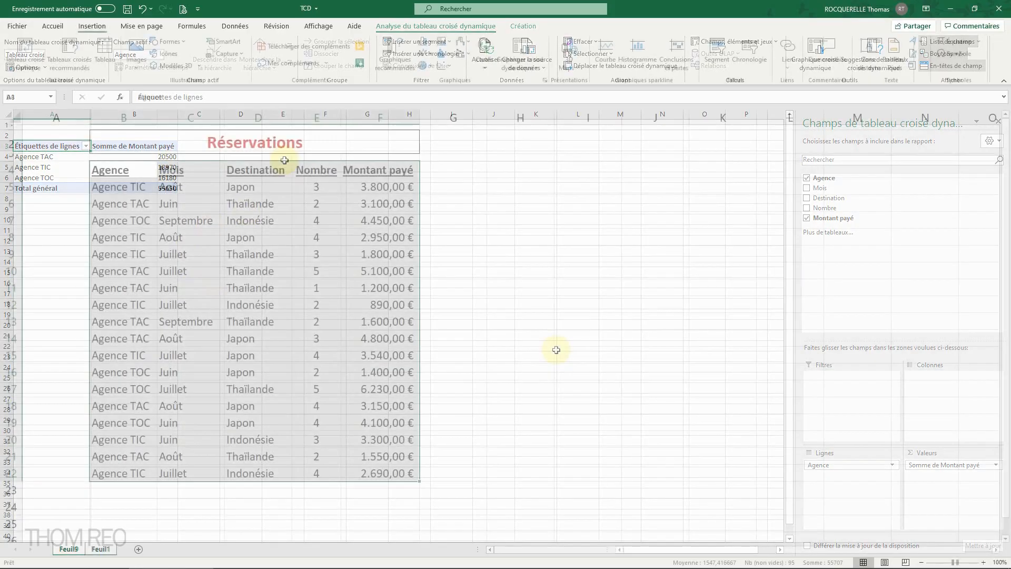
Browse the pivot table suggestions for the reservations data and insert the one named "Somme de Nombre par Mois".
left_click(63, 71)
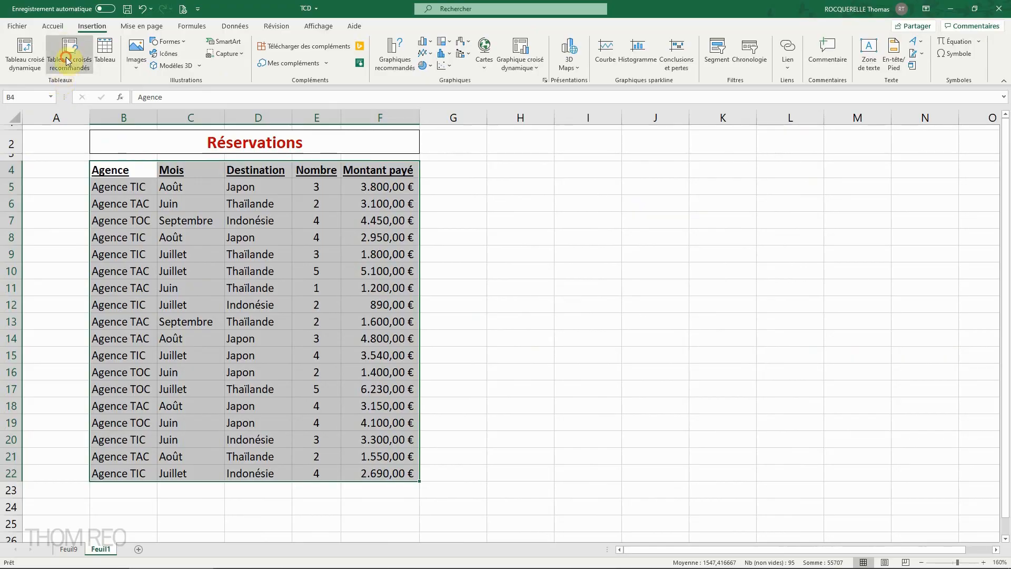
left_click(546, 275)
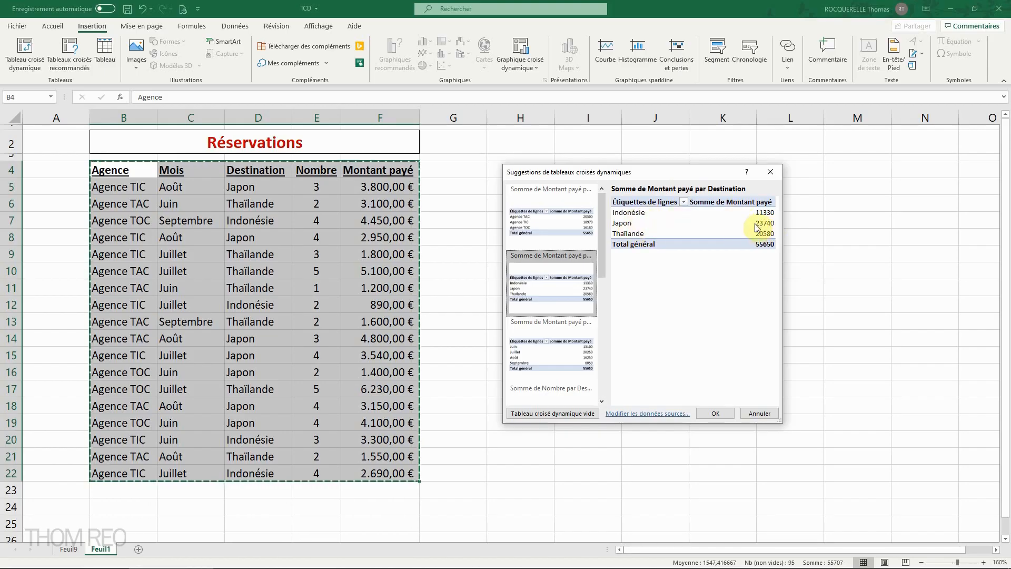
key("Down")
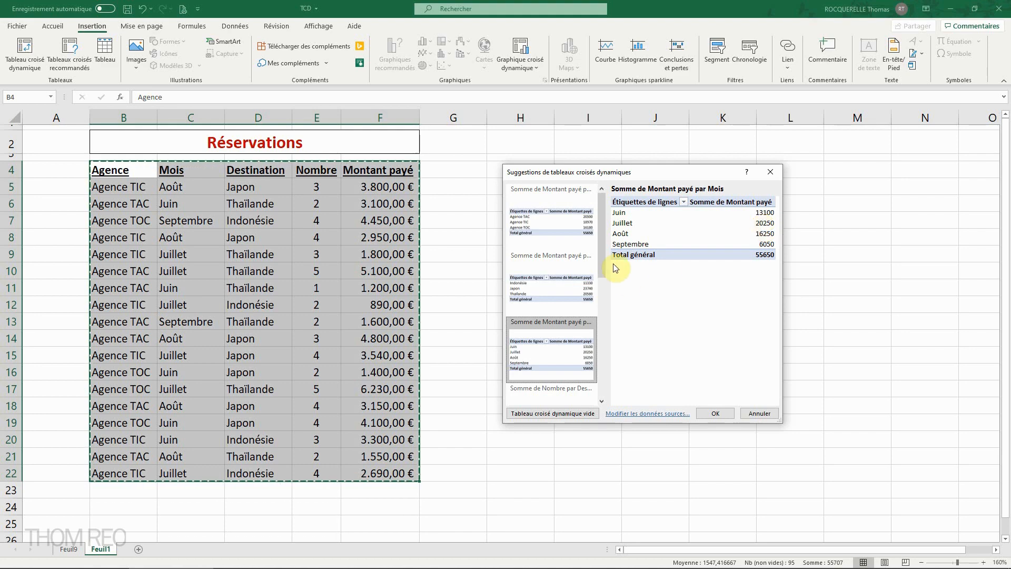
left_click_drag(602, 249, 599, 298)
left_click(548, 294)
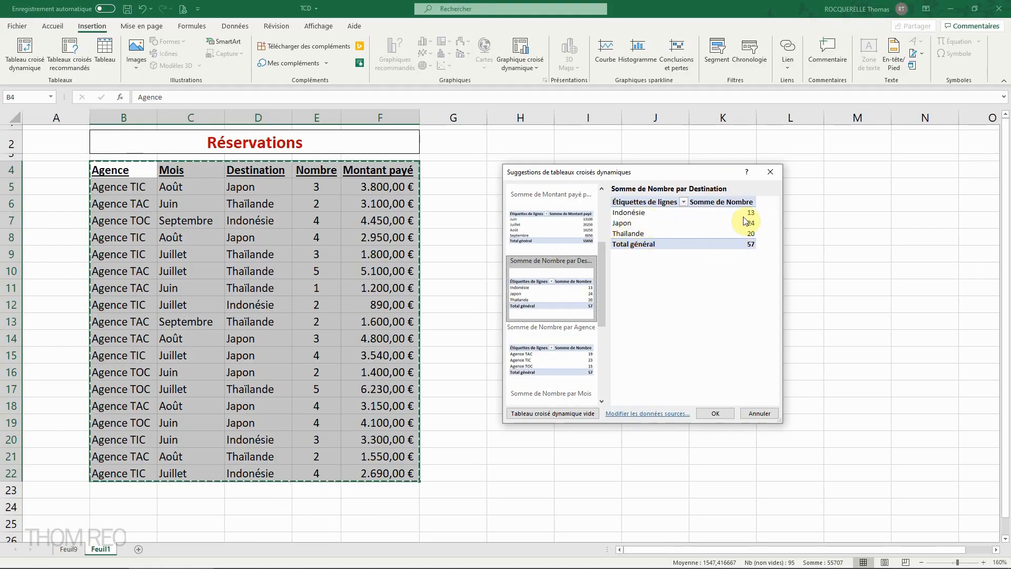
left_click(561, 369)
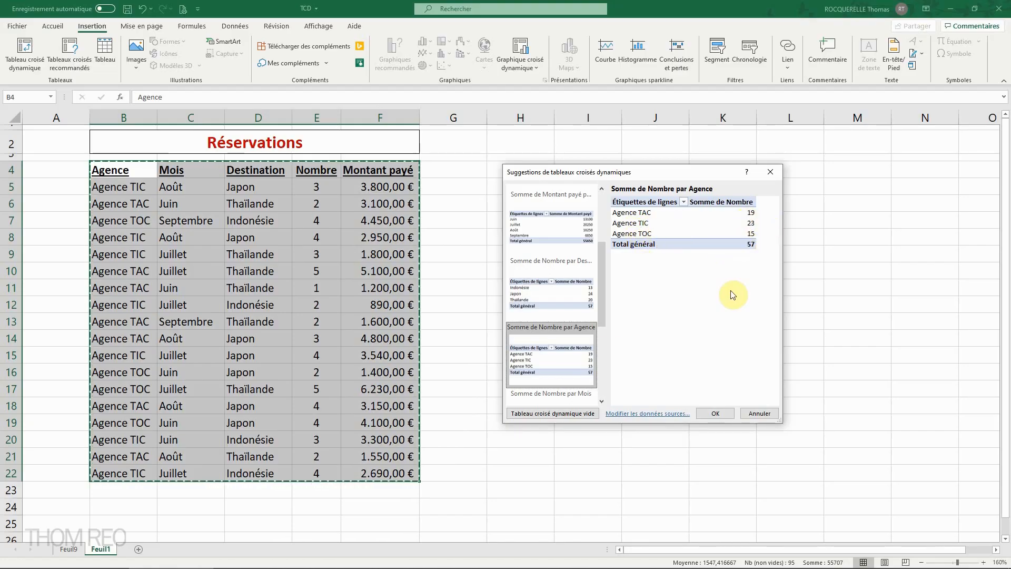
left_click_drag(599, 304, 599, 334)
left_click(577, 329)
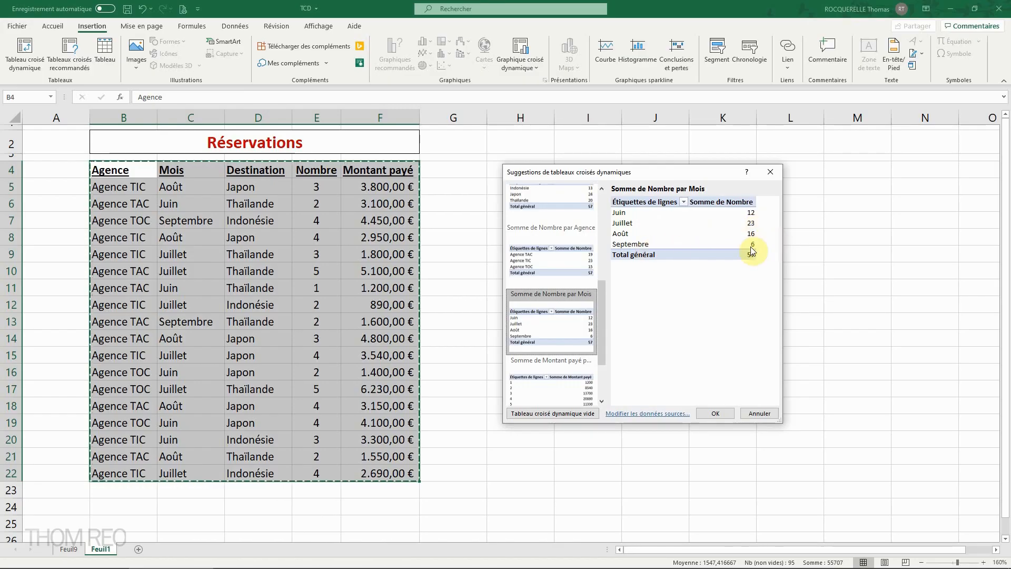
scroll(542, 277, "down", 3)
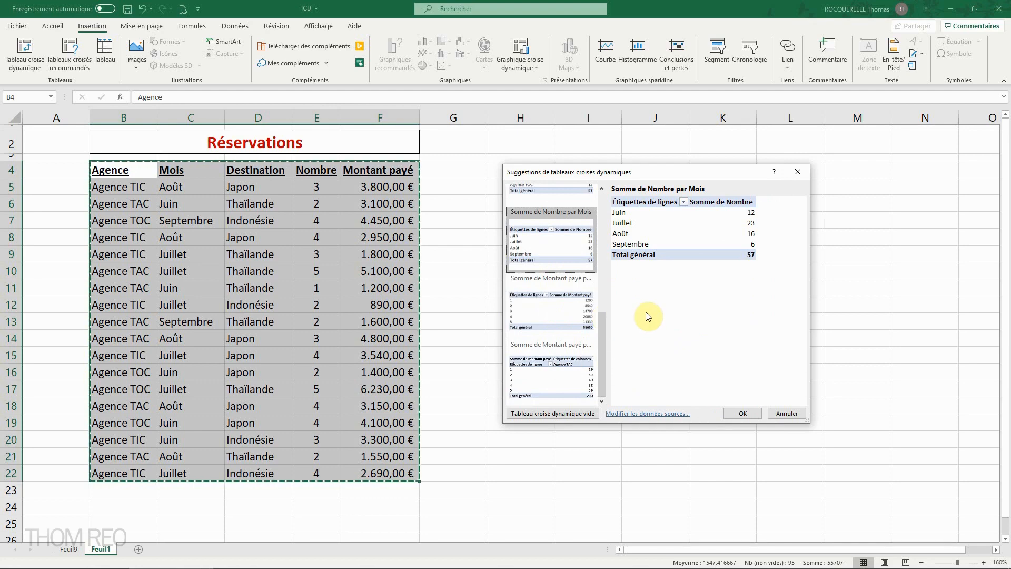
left_click(750, 414)
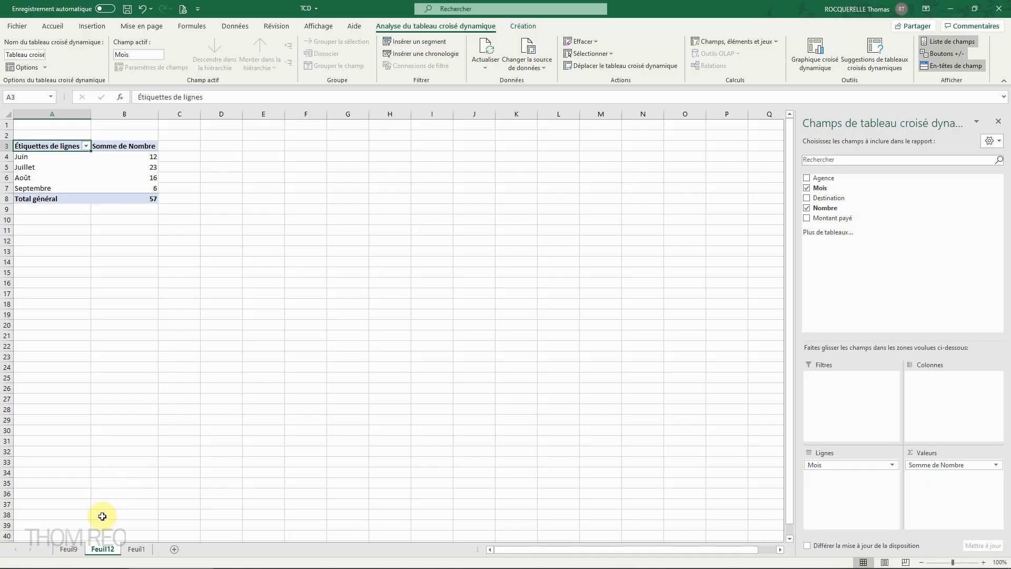
Return to the reservations data on Feuil1 and create an empty pivot table from B4:F22 on a new worksheet.
left_click(69, 549)
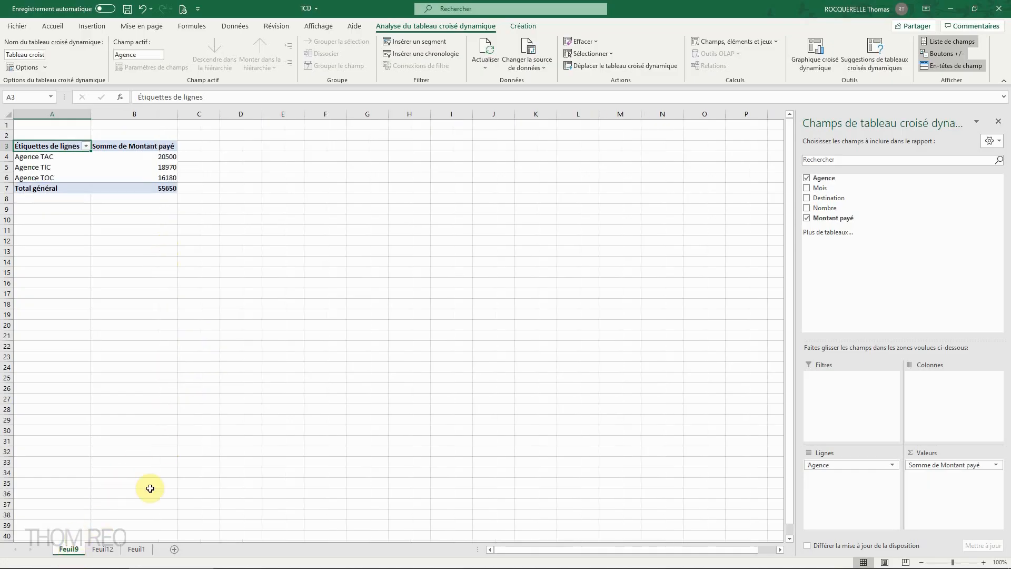
left_click(136, 549)
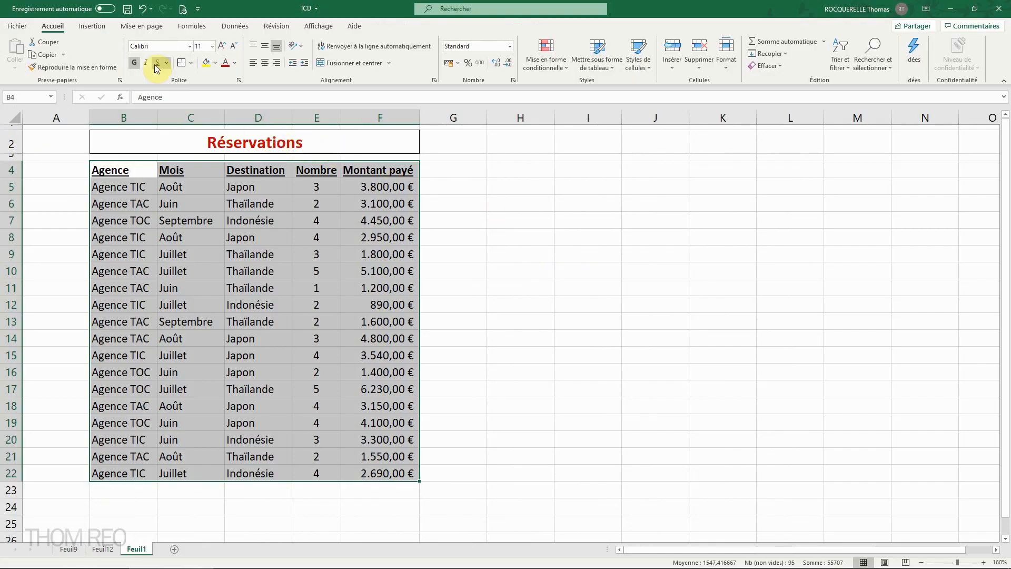
left_click(97, 29)
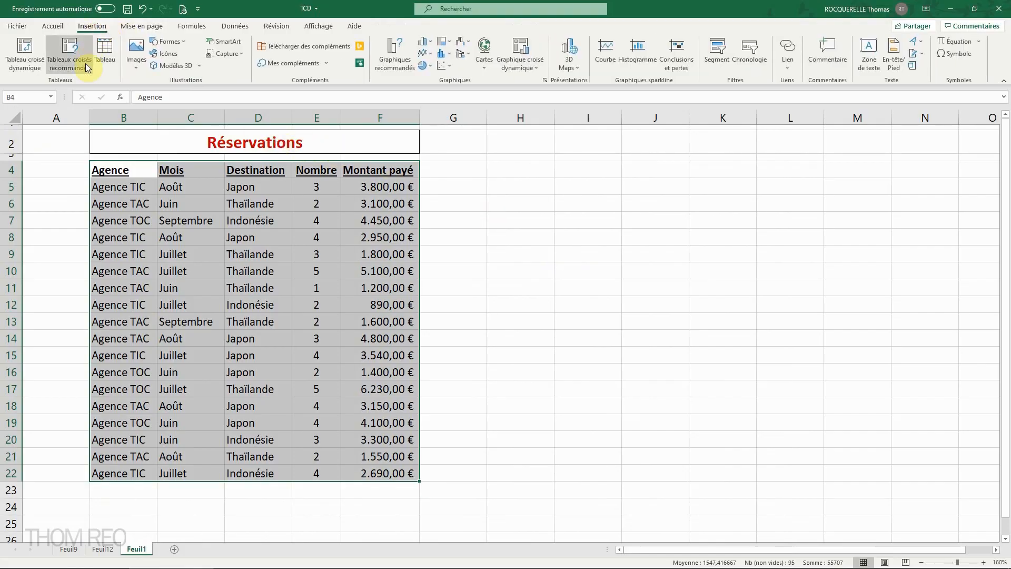
left_click(29, 66)
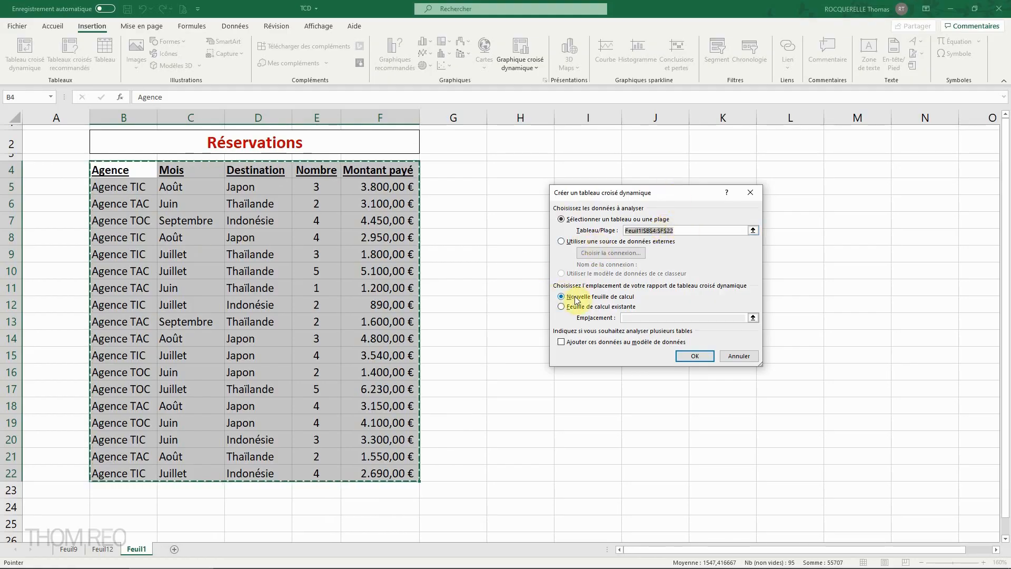
left_click(699, 361)
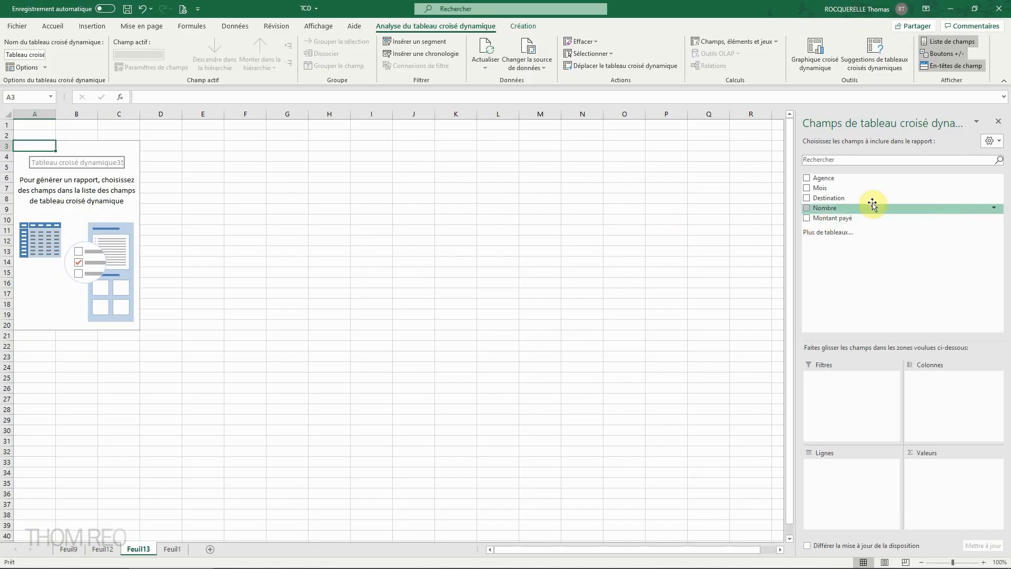
Widen the field list and add Destination, Nombre, Montant payé, Agence and Mois to the empty pivot table.
left_click_drag(796, 189, 726, 191)
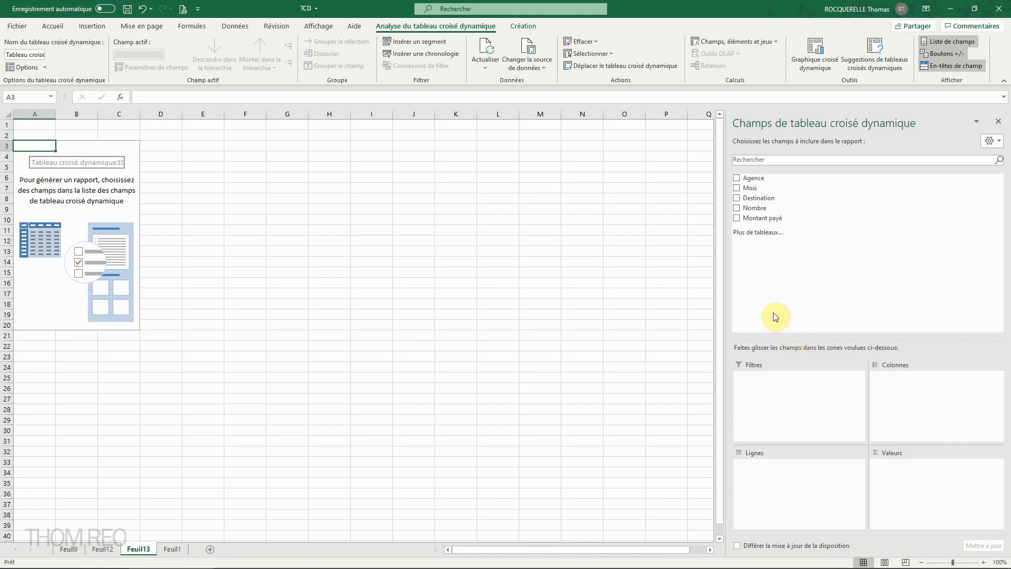
left_click(737, 198)
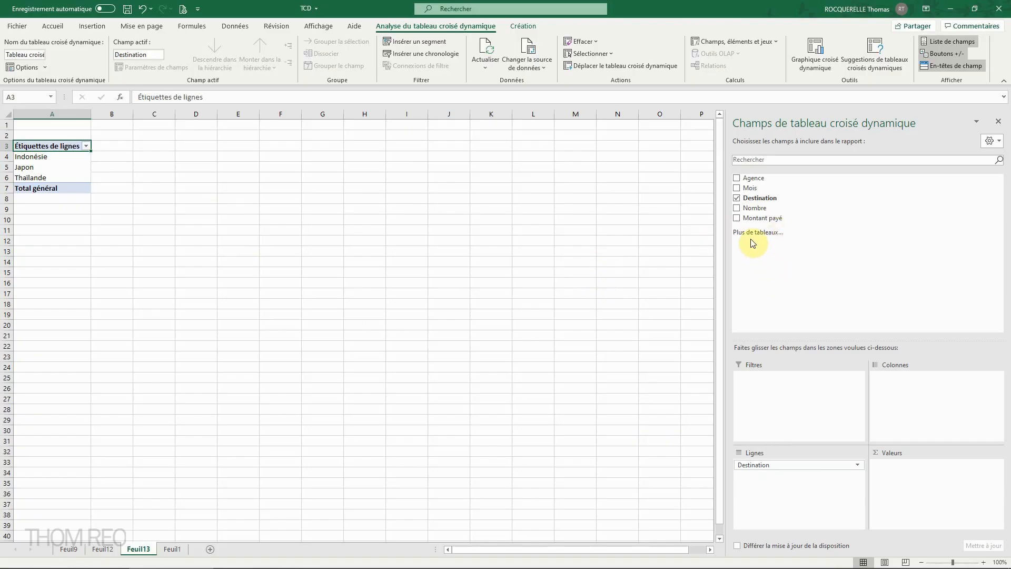
left_click(737, 208)
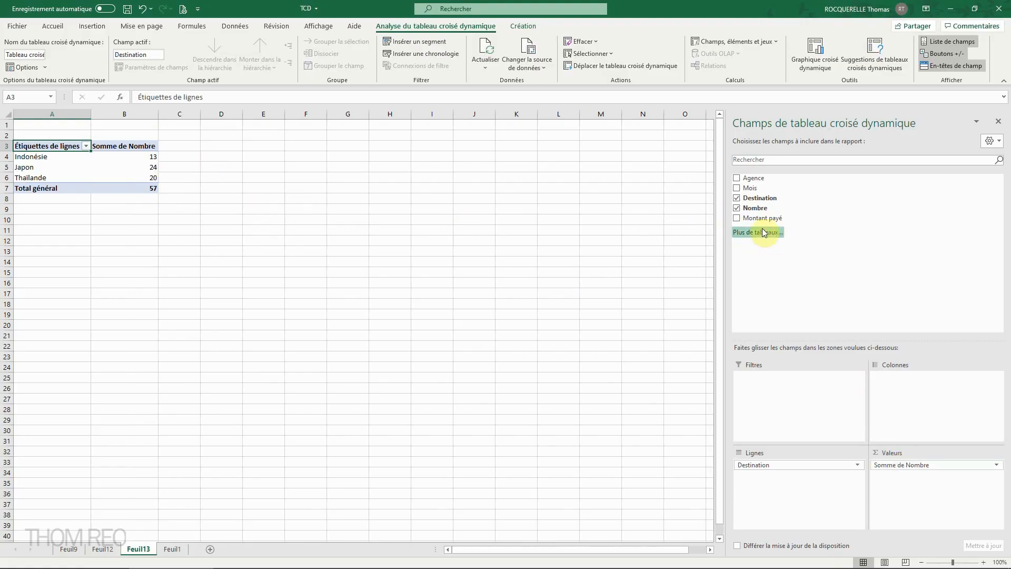
left_click(737, 218)
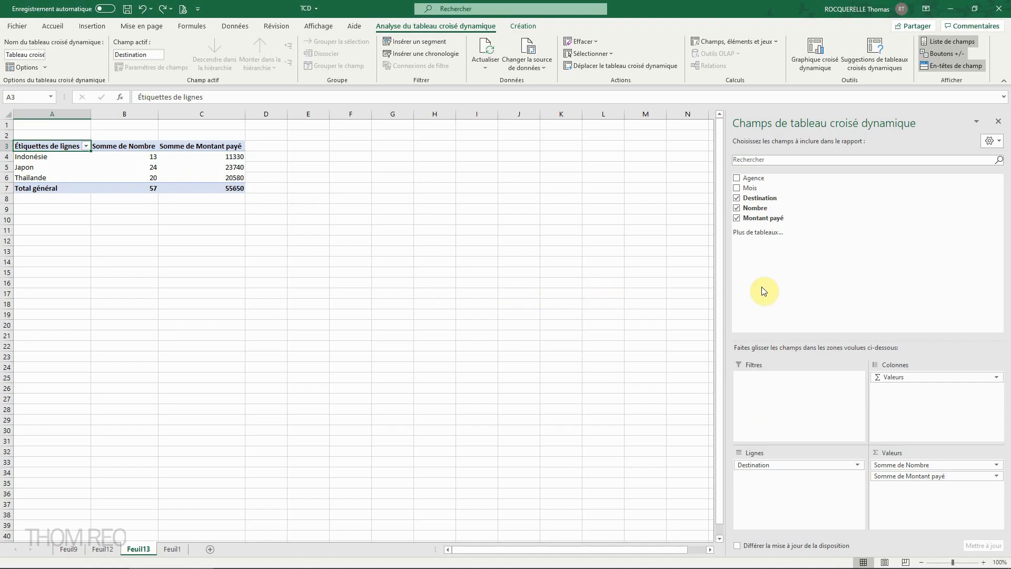
left_click(738, 179)
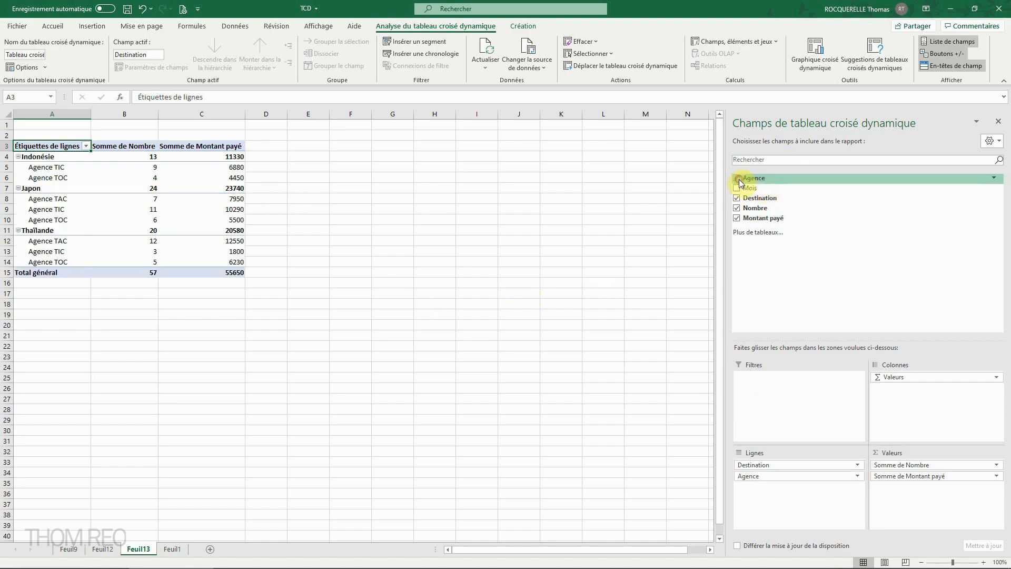
left_click(737, 189)
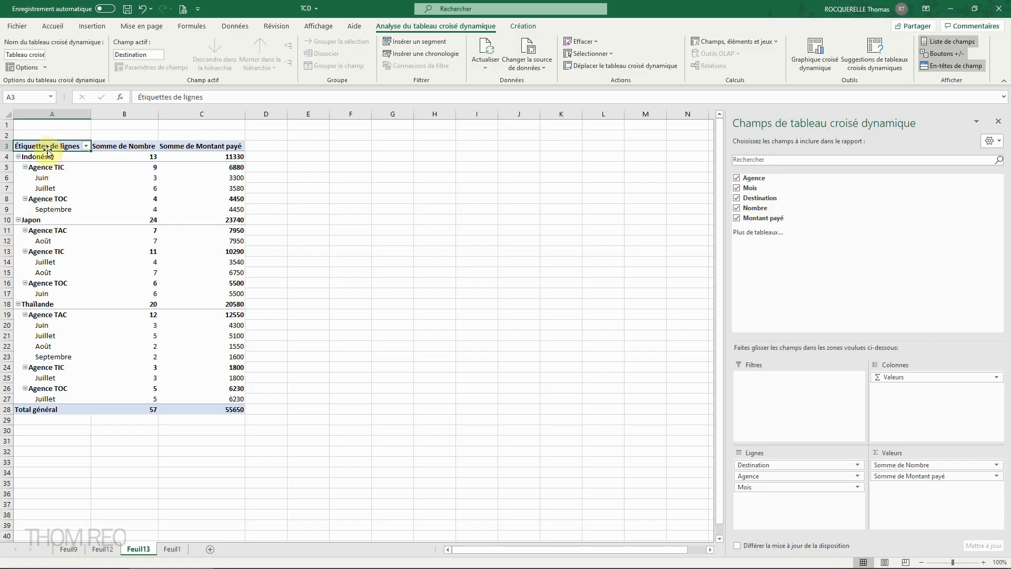
Reorder the pivot table's row fields to Agence, Mois, Destination.
left_click(768, 477)
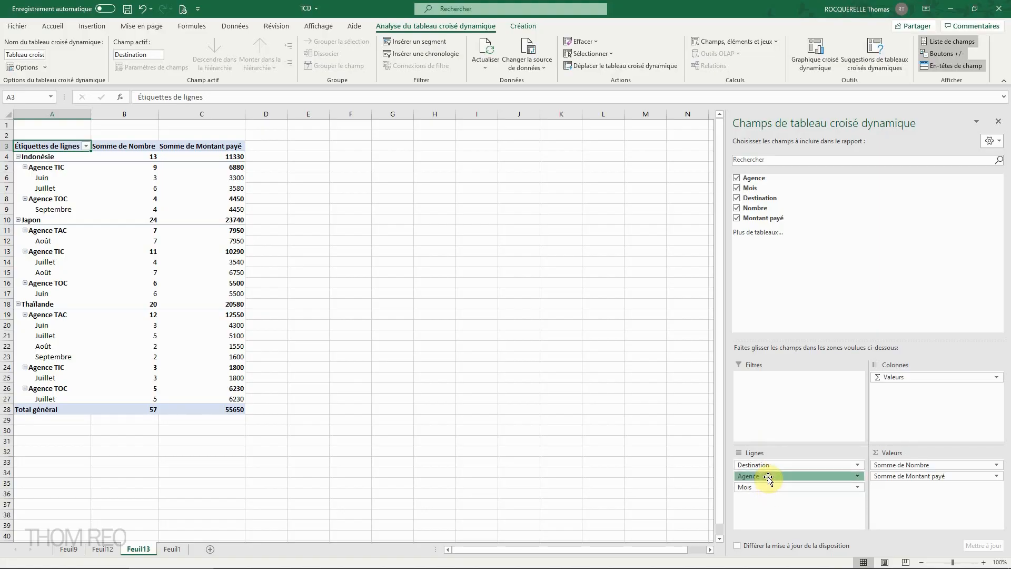
left_click_drag(768, 478, 767, 463)
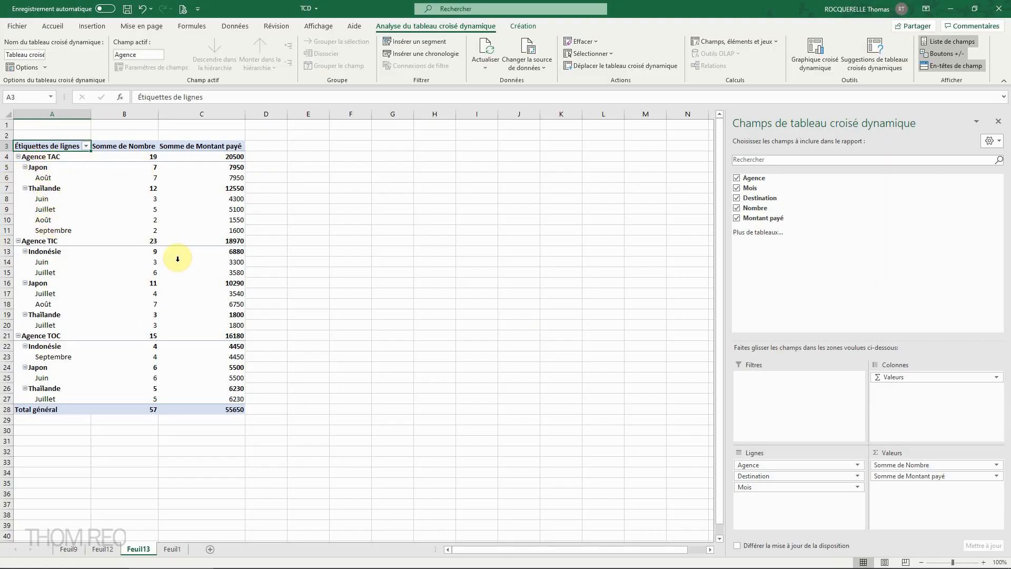
mouse_move(755, 488)
left_mouse_down()
mouse_move(759, 476)
mouse_move(745, 476)
left_mouse_up()
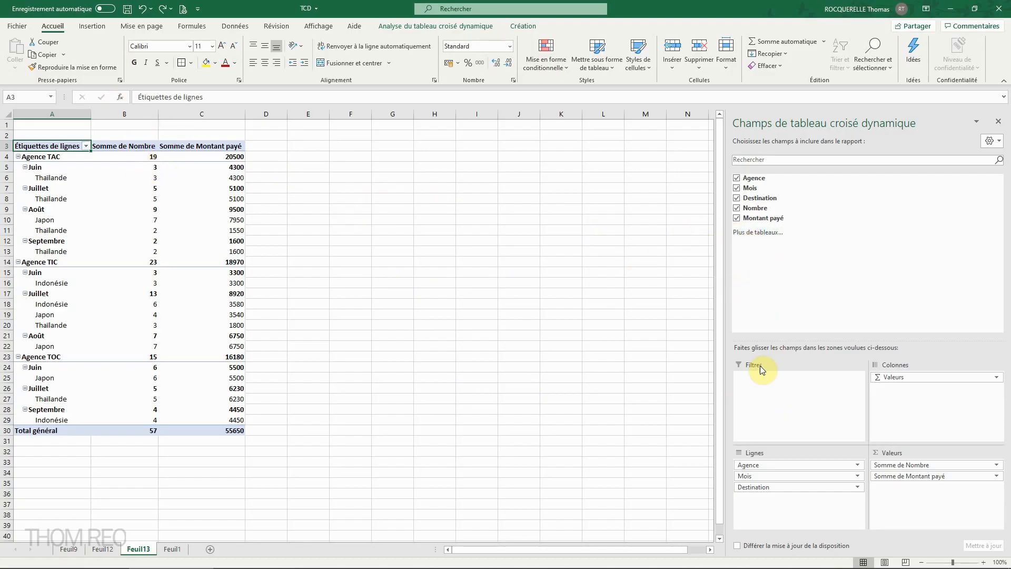
Move Agence to the pivot table's columns, remove the Valeurs field, and add Nombre back as the only value.
left_click_drag(760, 467, 902, 402)
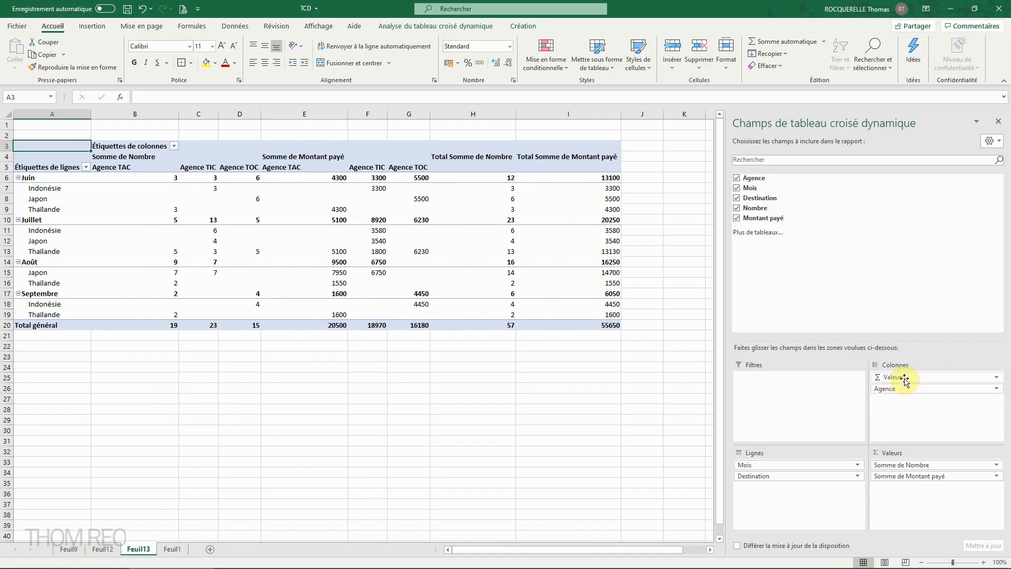
left_click(997, 378)
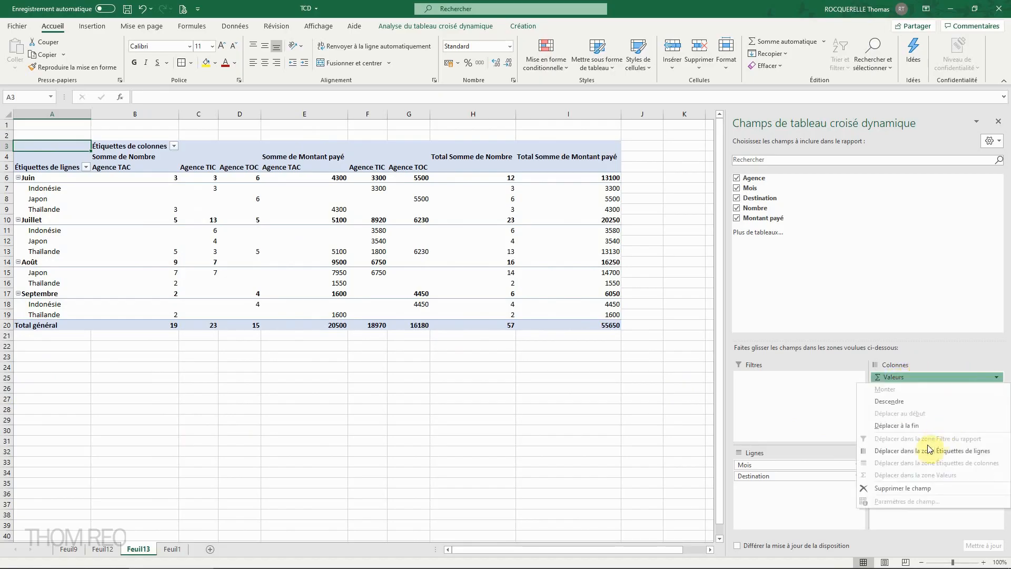
left_click(904, 489)
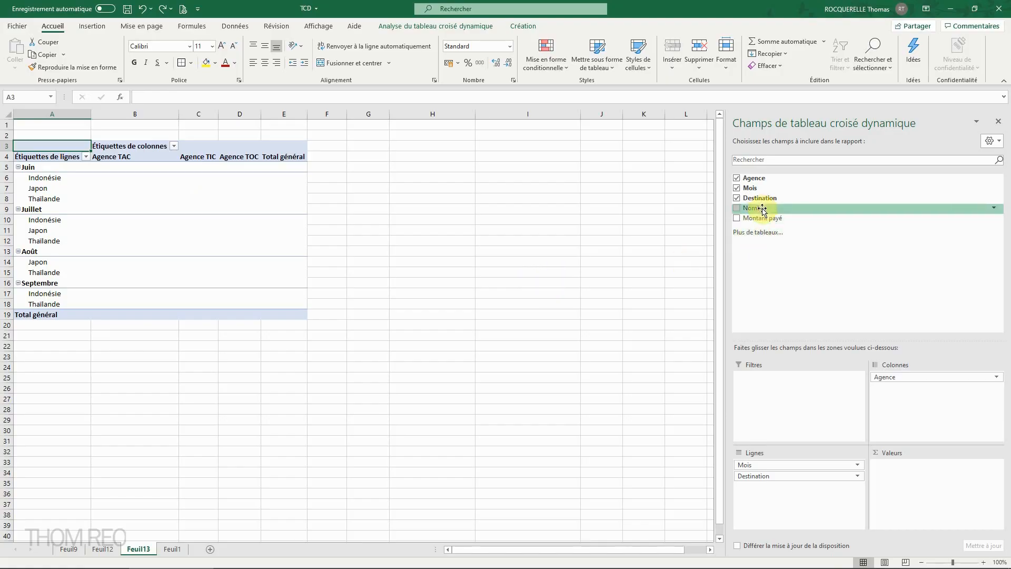
left_click_drag(760, 210, 921, 474)
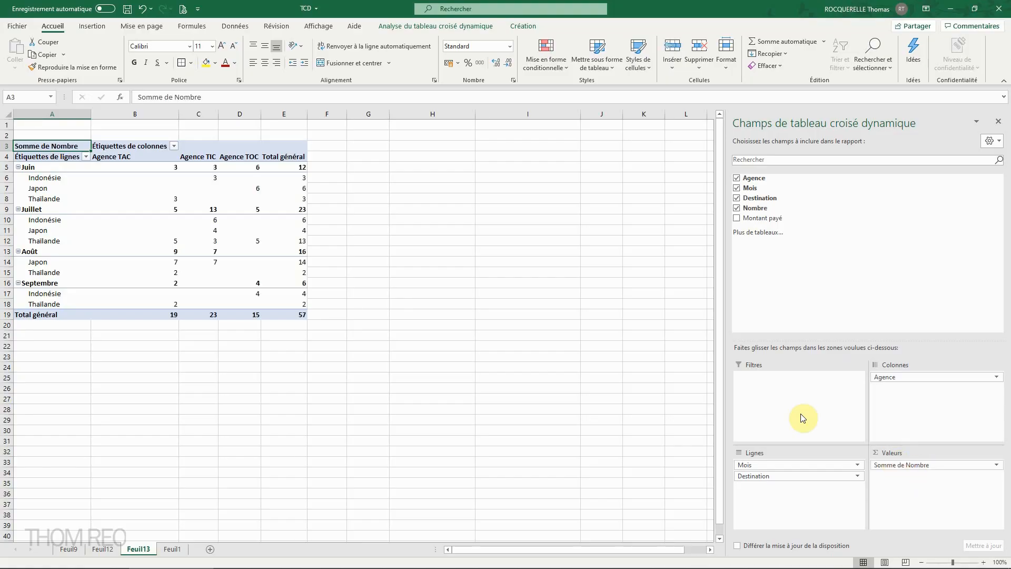
Narrow column B to fit the Agence TAC heading and reselect the pivot table at cell A3.
left_click_drag(180, 112, 138, 113)
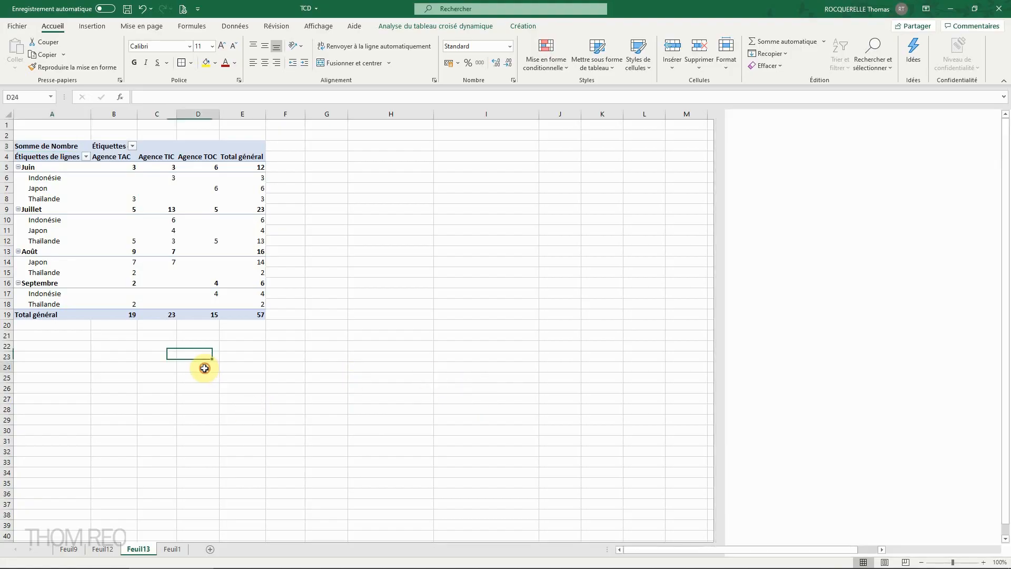
left_click(212, 369)
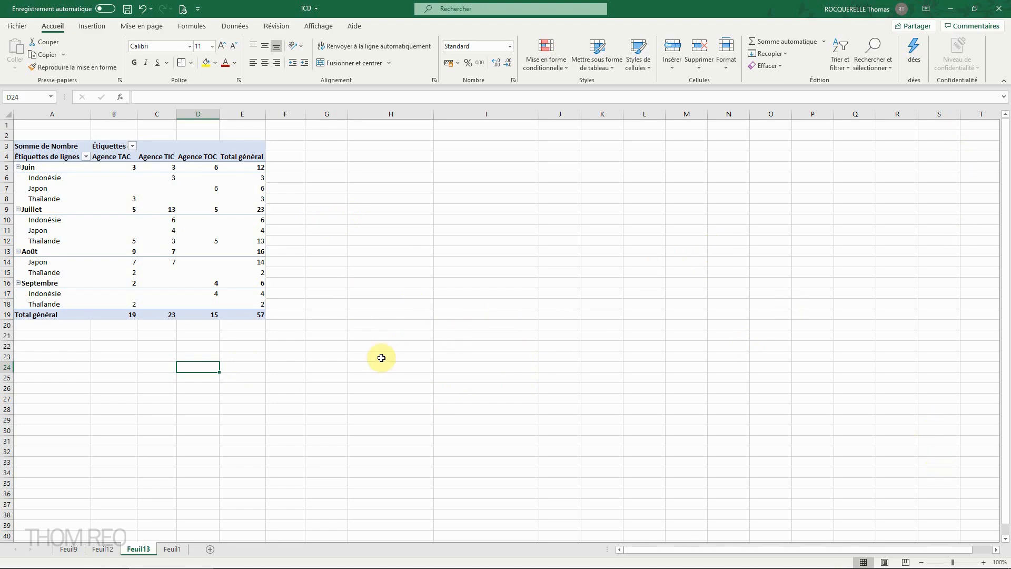
left_click(42, 147)
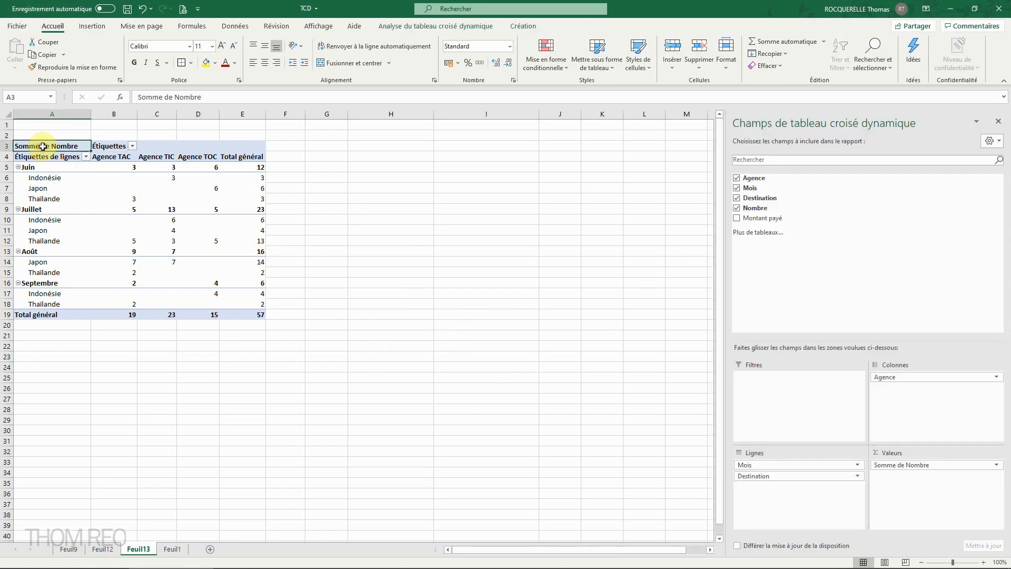
Insert a pivot chart on a new worksheet from the Réservations data in Feuil1, range B4:F22.
left_click(171, 388)
left_click(42, 150)
left_click(128, 357)
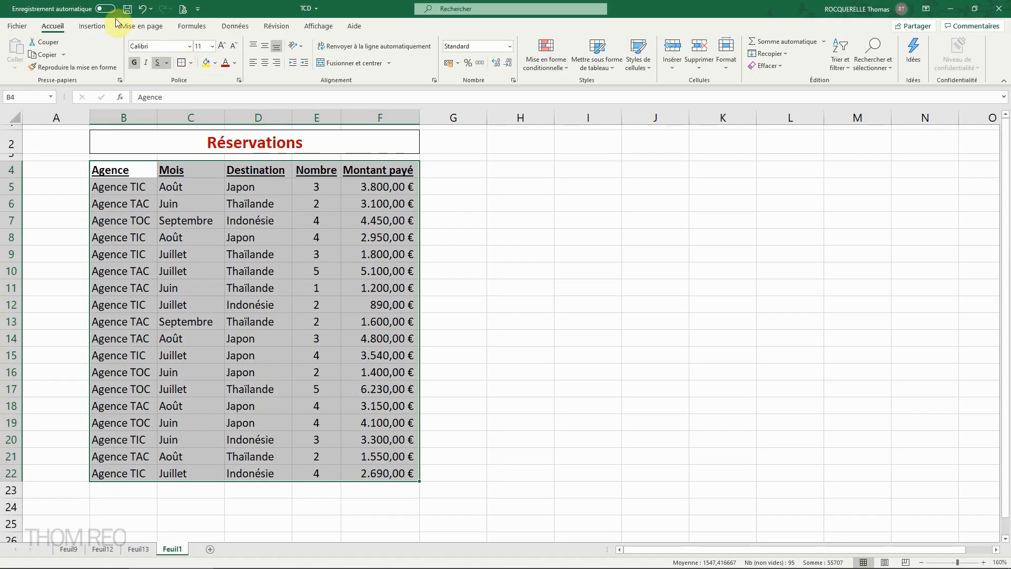
left_click(92, 25)
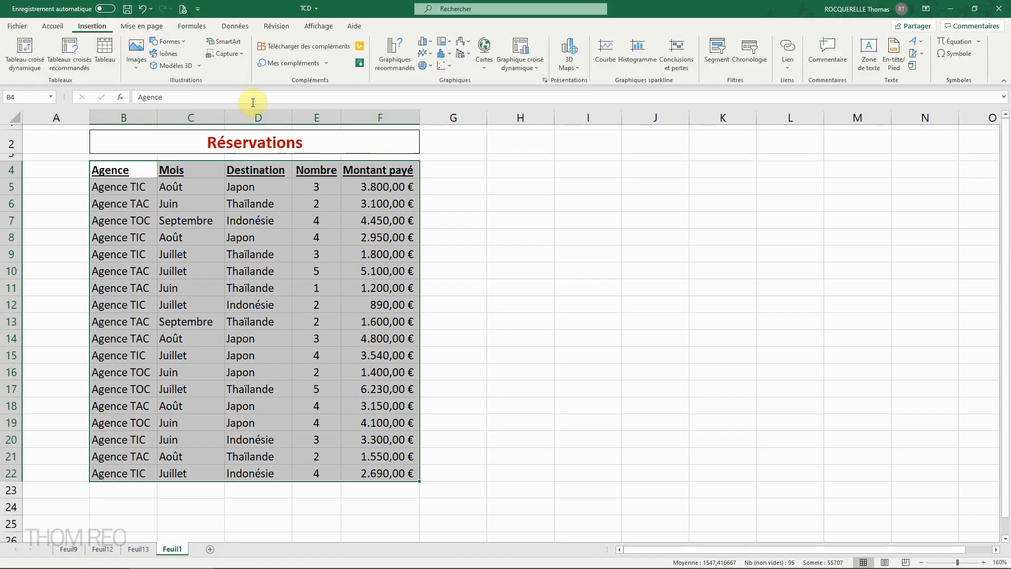
left_click(530, 68)
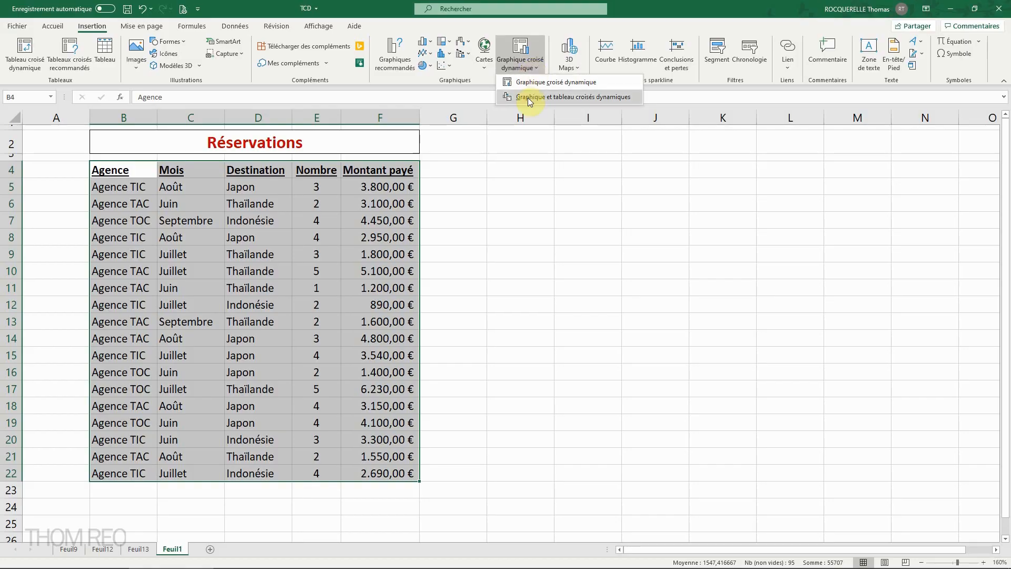
left_click(556, 84)
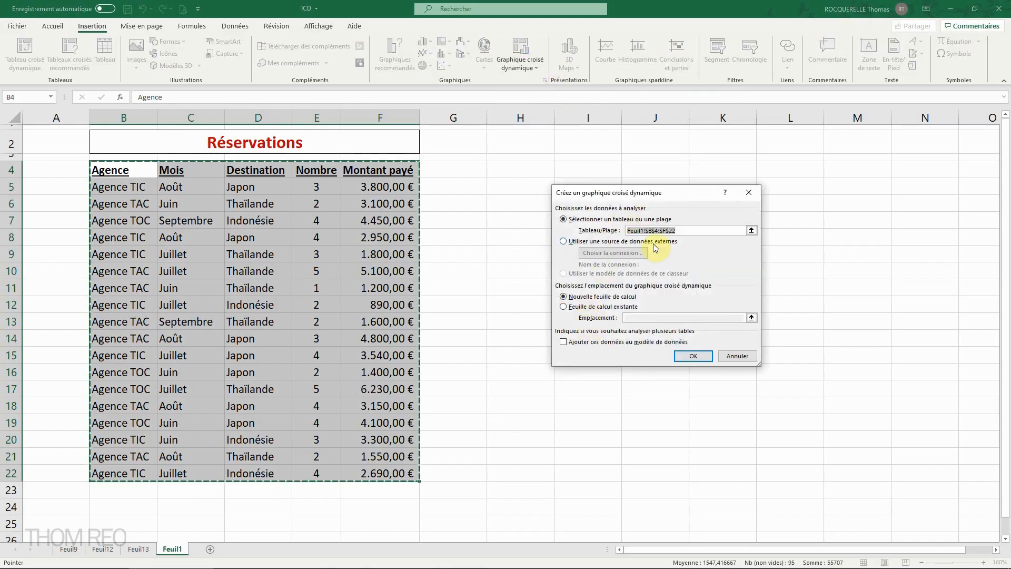
left_click(694, 357)
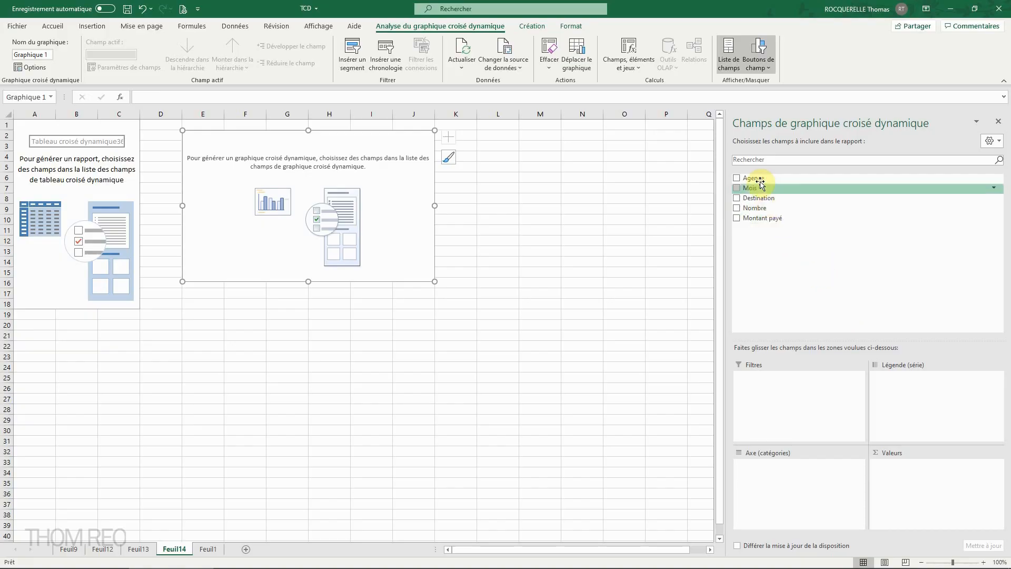
Set Agence as the chart's category axis and Montant payé as its values, and enlarge the chart beside the pivot table.
left_click_drag(753, 179, 792, 493)
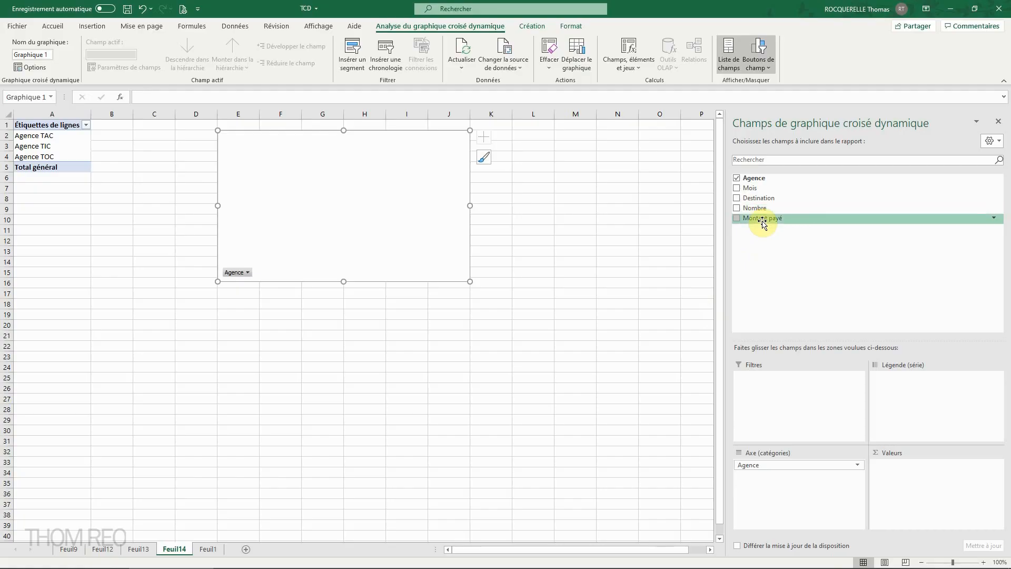
left_click_drag(760, 220, 915, 483)
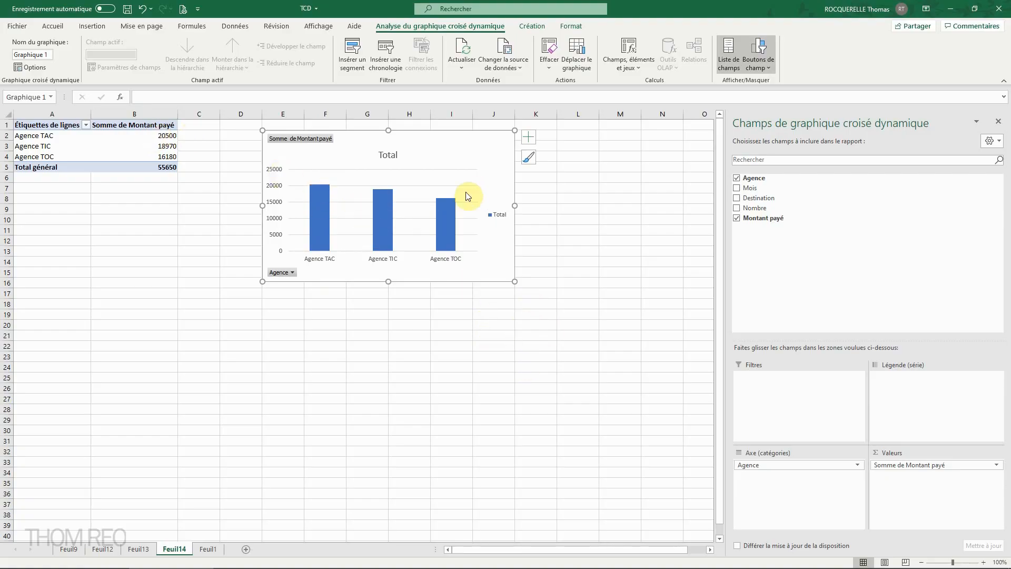
left_click_drag(263, 282, 177, 369)
left_click_drag(394, 128, 444, 129)
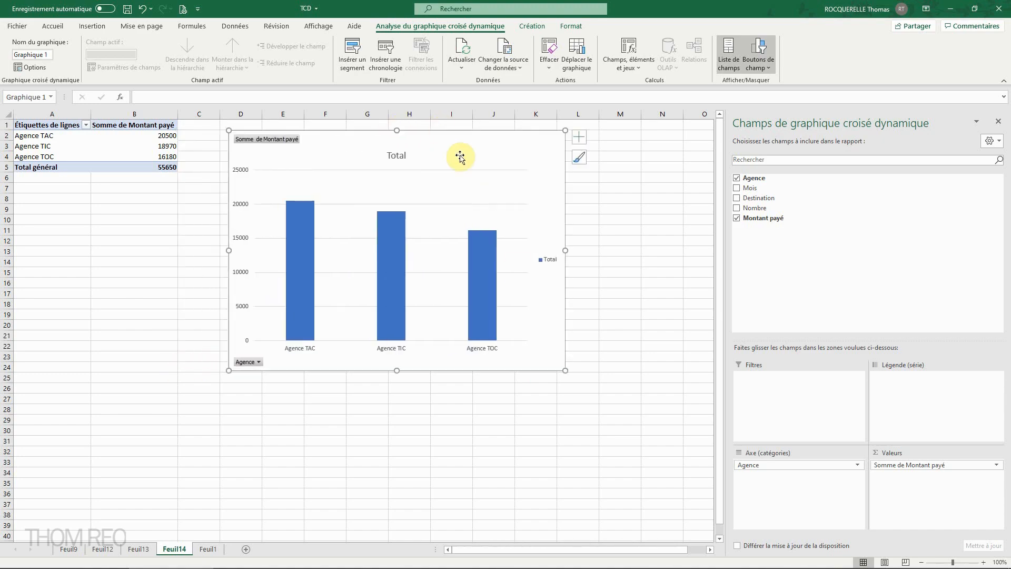
left_click_drag(565, 373, 598, 411)
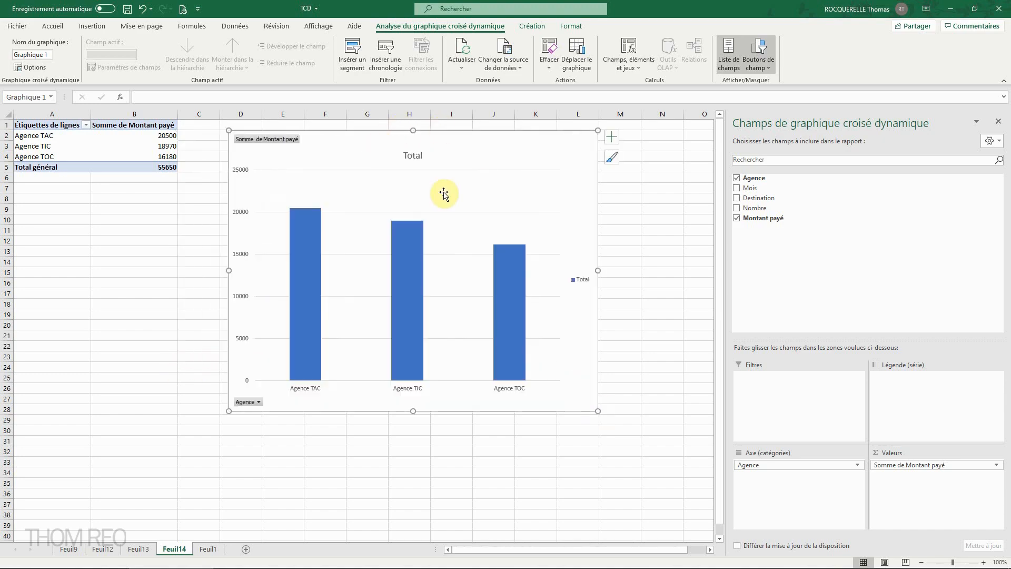
Delete the Total legend from the pivot chart.
left_click(413, 155)
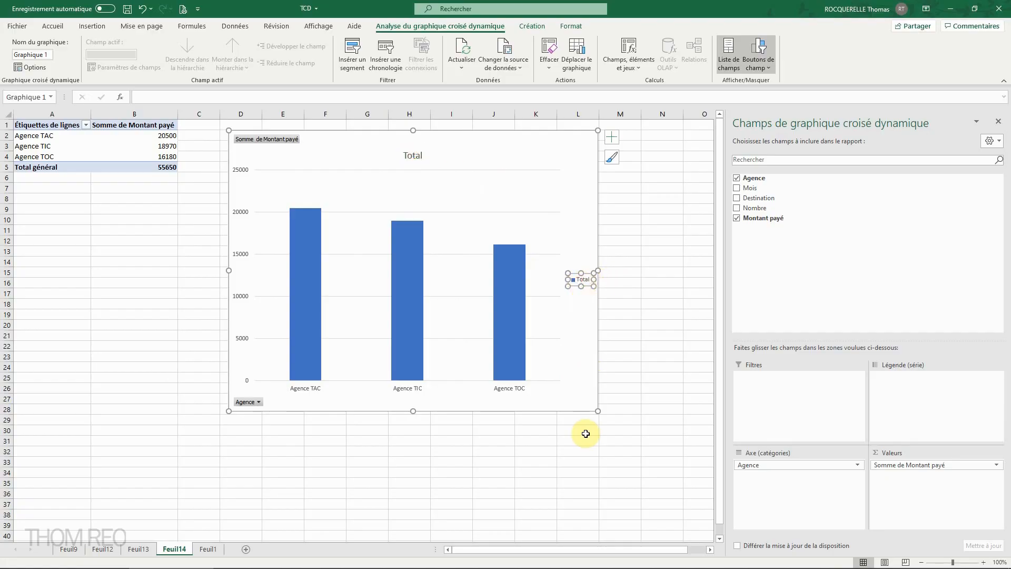
key("Delete")
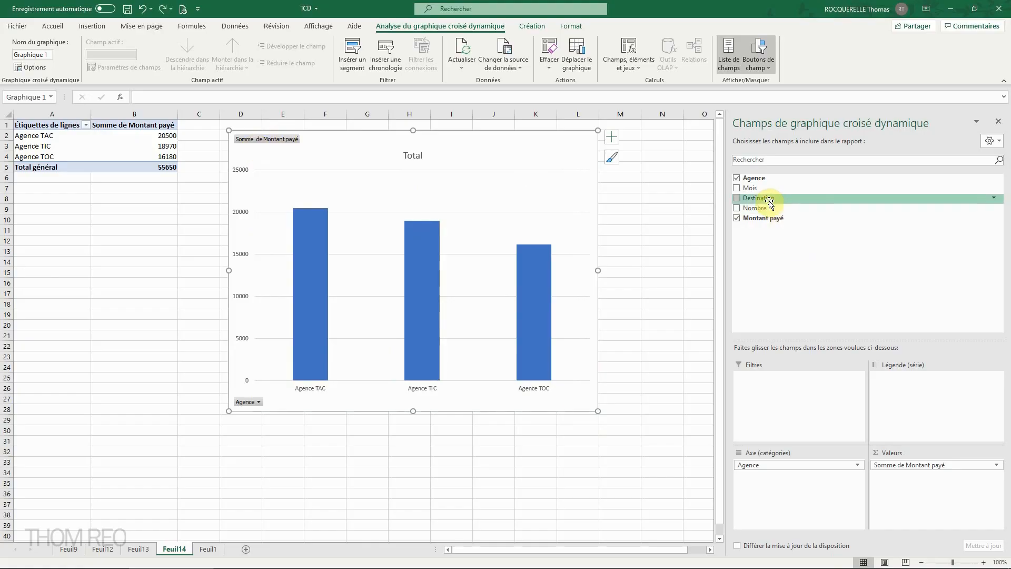
Try Destination beneath Agence on the category axis, and make it the chart's legend series instead.
left_click_drag(765, 200, 780, 492)
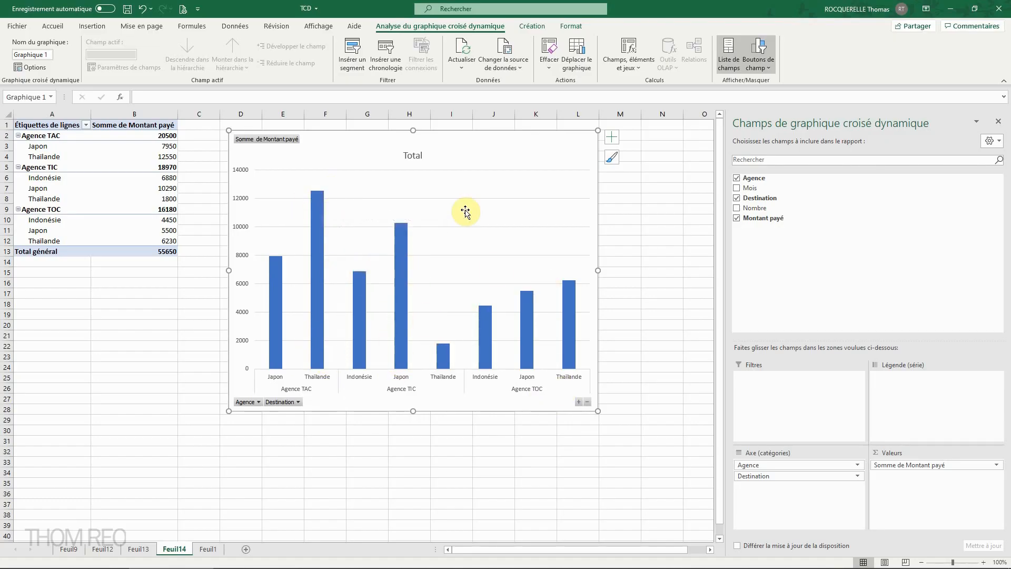
left_click(757, 198)
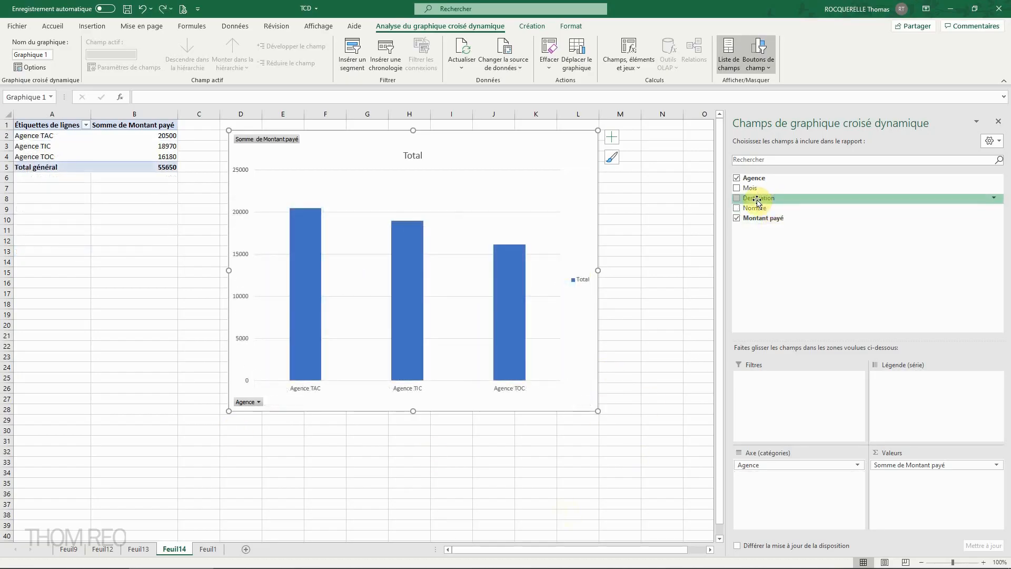
left_click_drag(760, 200, 908, 388)
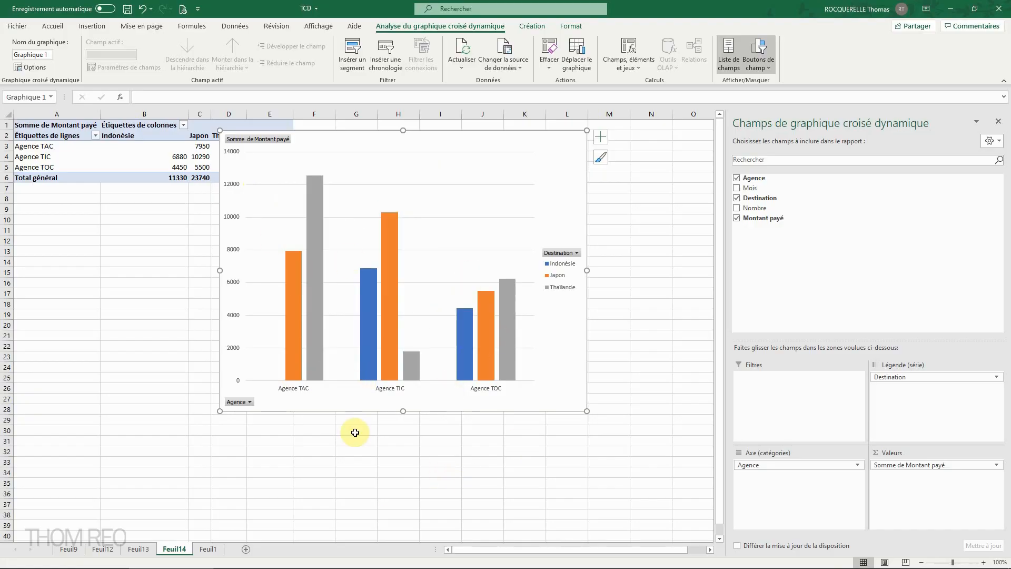
Review the reservations data and the earlier pivot tables on the other worksheets.
left_click(208, 550)
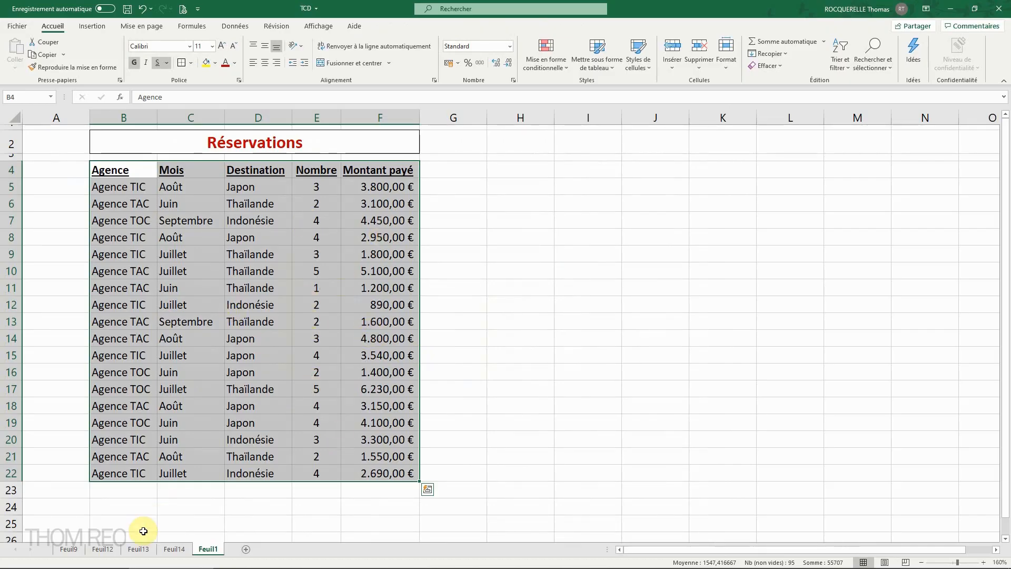
left_click(137, 553)
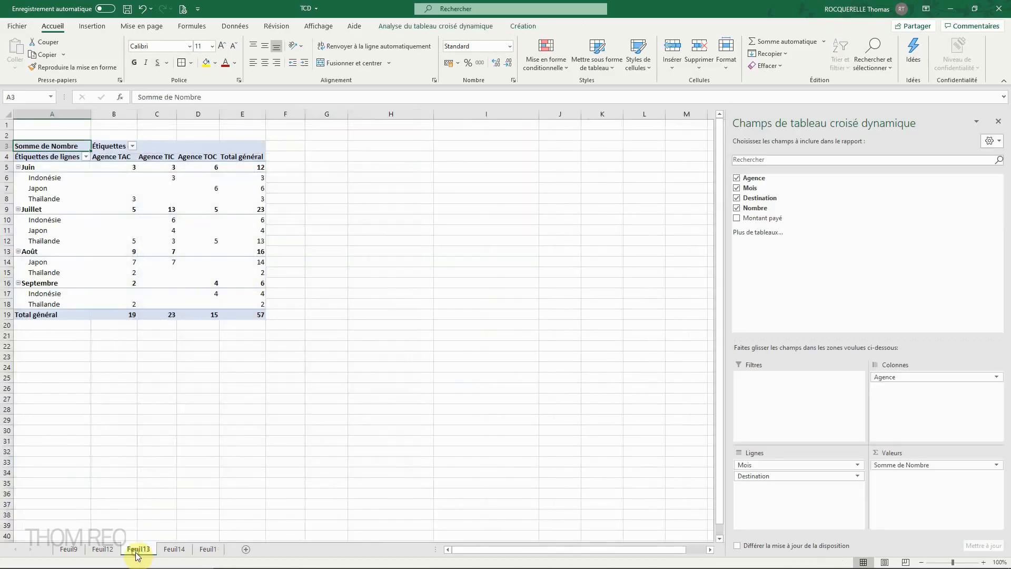
left_click(176, 552)
left_click(103, 550)
left_click(138, 550)
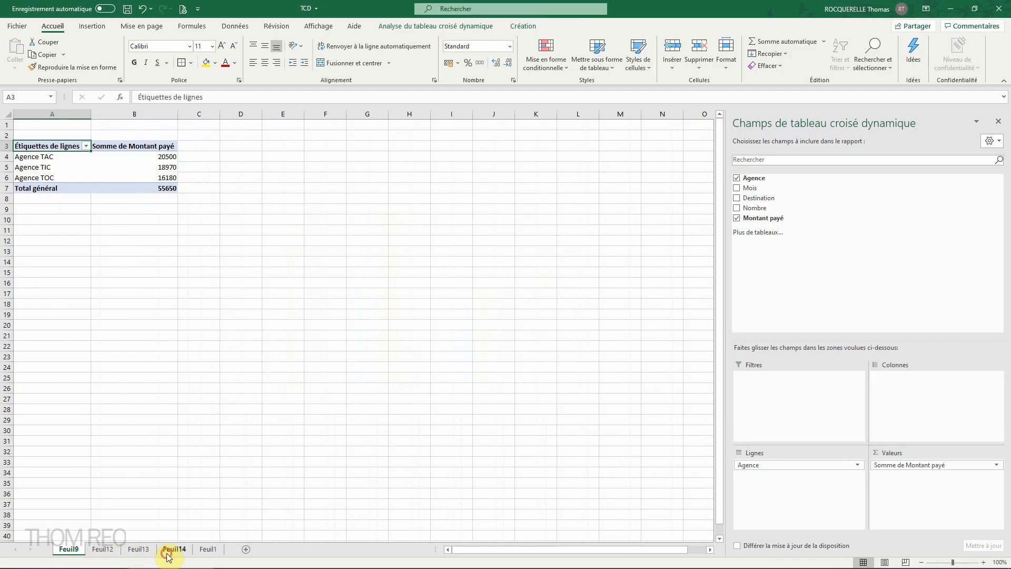
On Feuil14, replace the pivot layout with Agence as filter, Mois as rows and Montant payé as values.
left_click(174, 551)
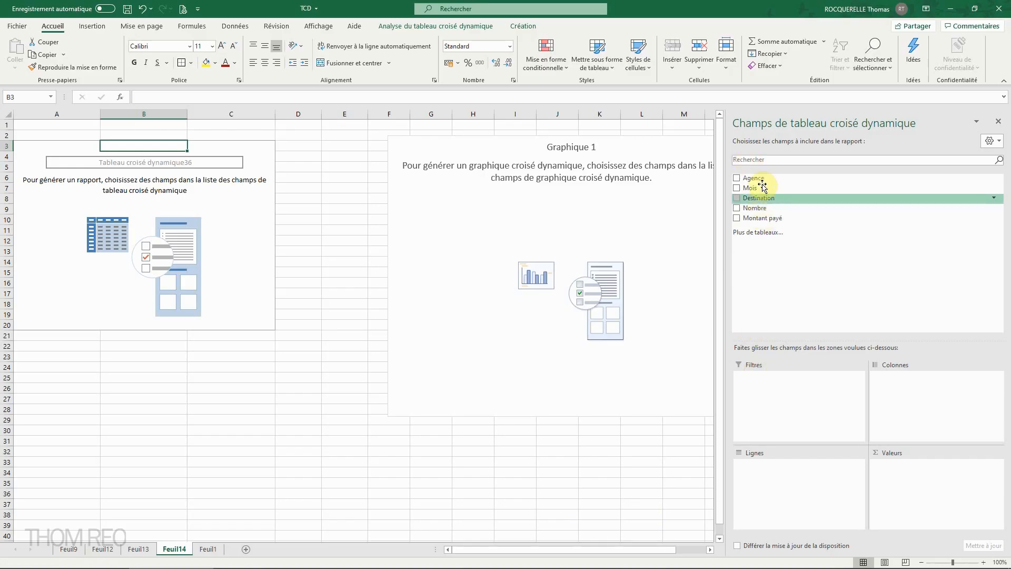
left_click_drag(753, 179, 765, 396)
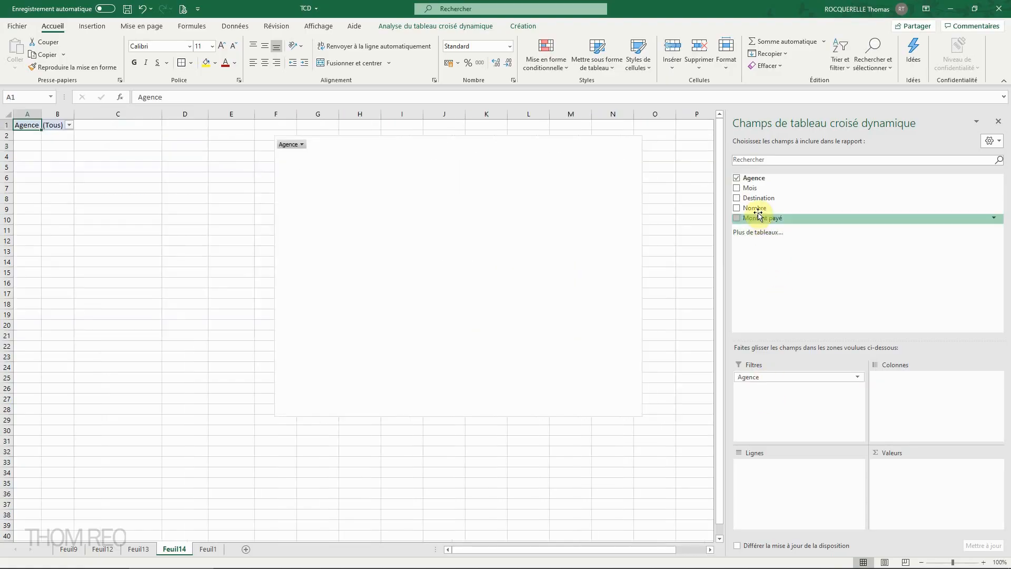
left_click_drag(749, 188, 775, 464)
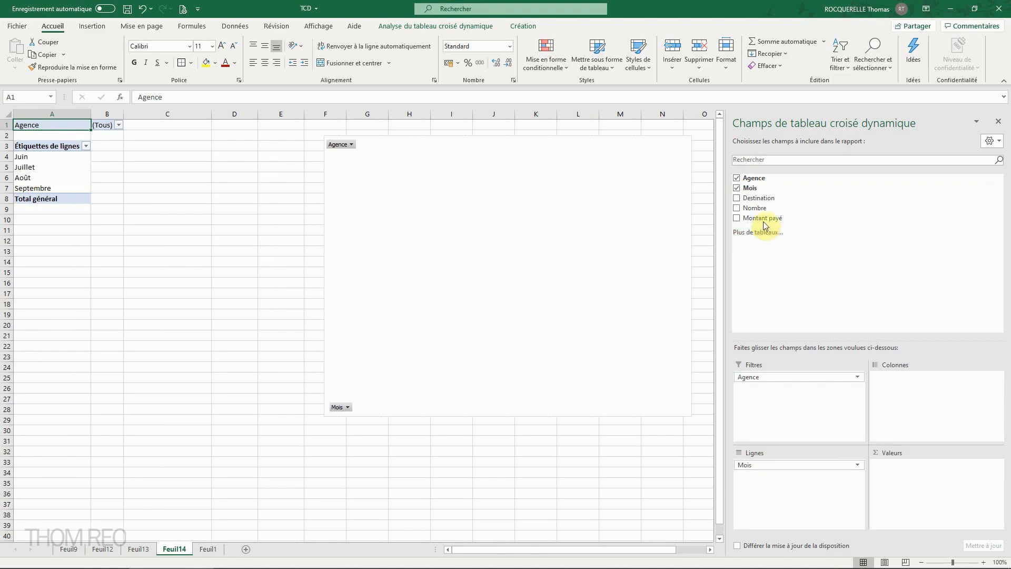
left_click_drag(765, 219, 932, 488)
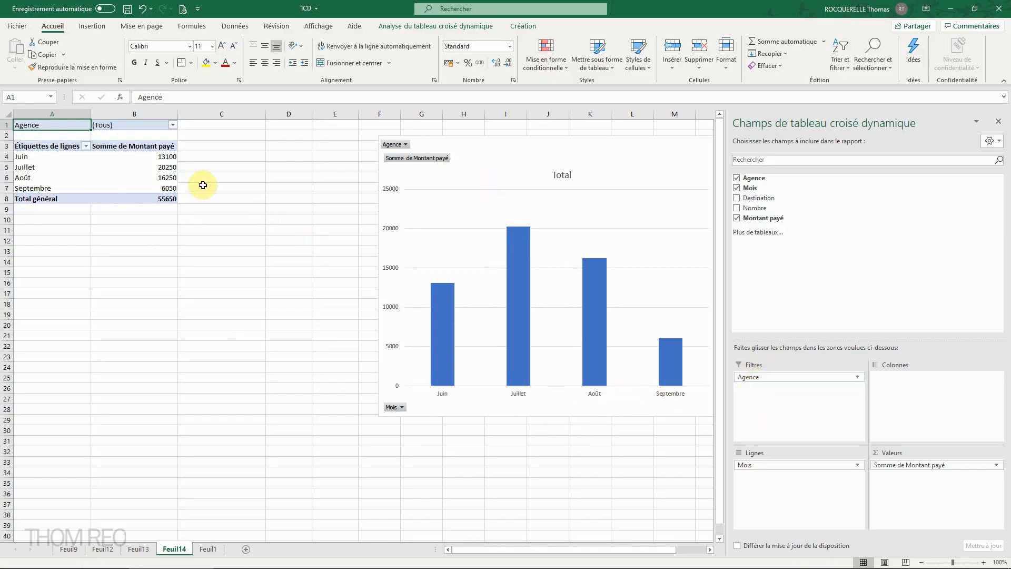
Filter the pivot table and its chart to Agence TAC, and switch the filter to Agence TIC.
left_click(172, 125)
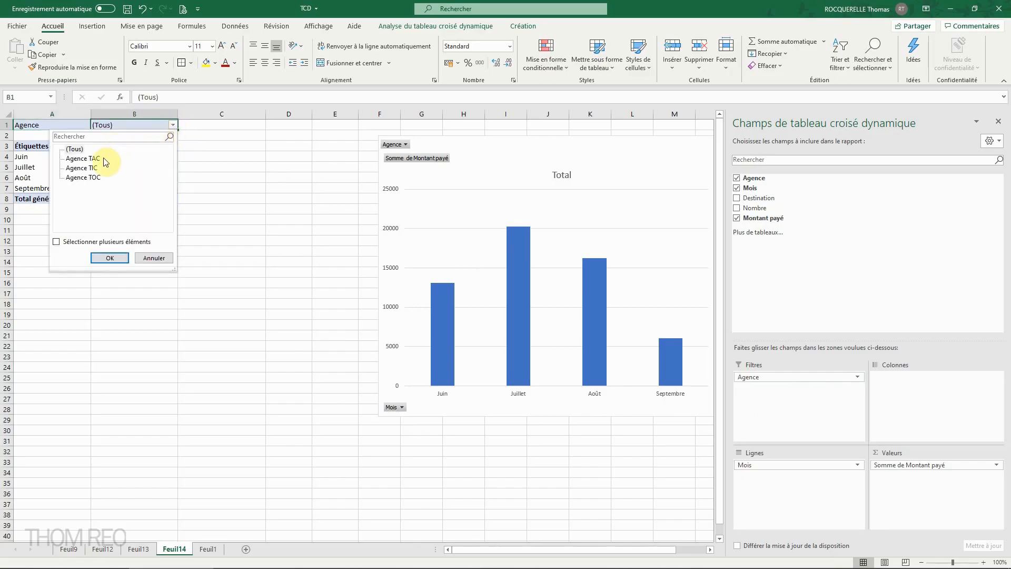
left_click(87, 159)
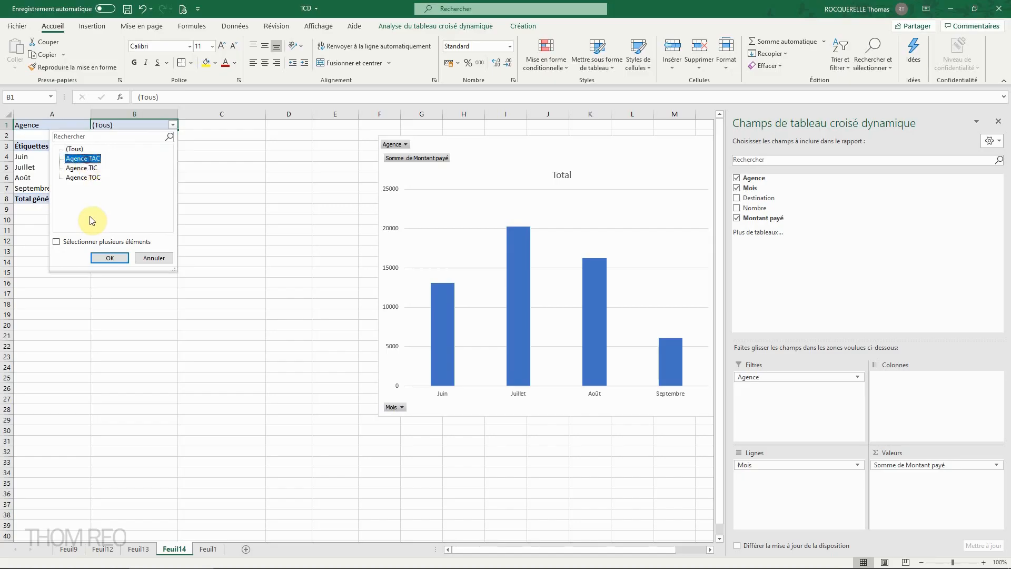
left_click(107, 258)
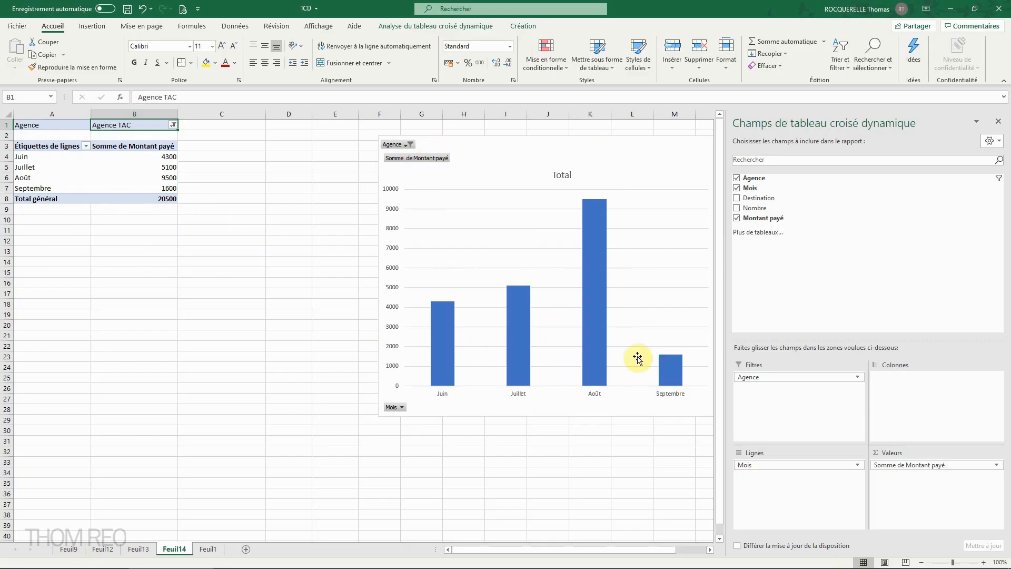
left_click(173, 124)
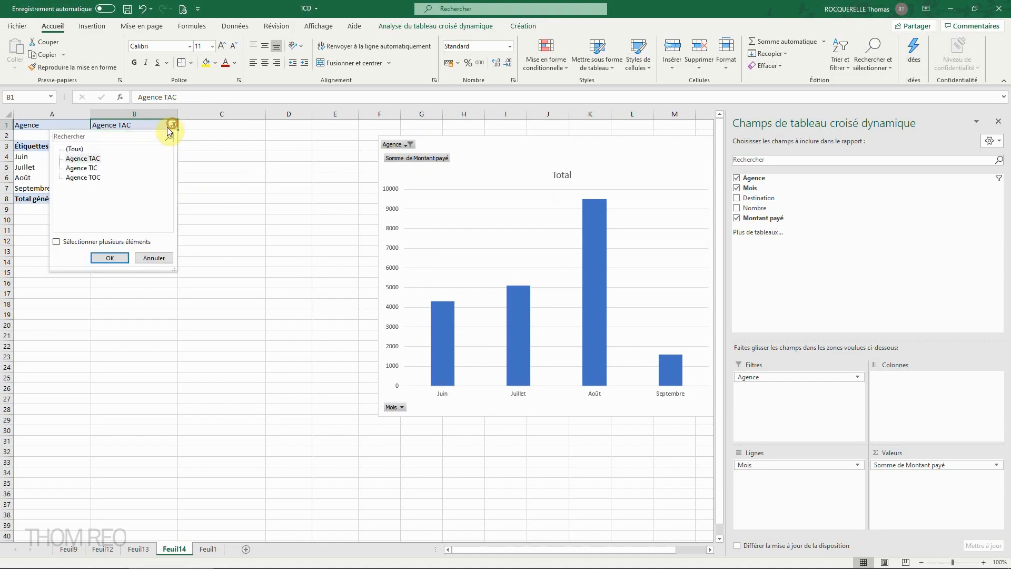
left_click(113, 257)
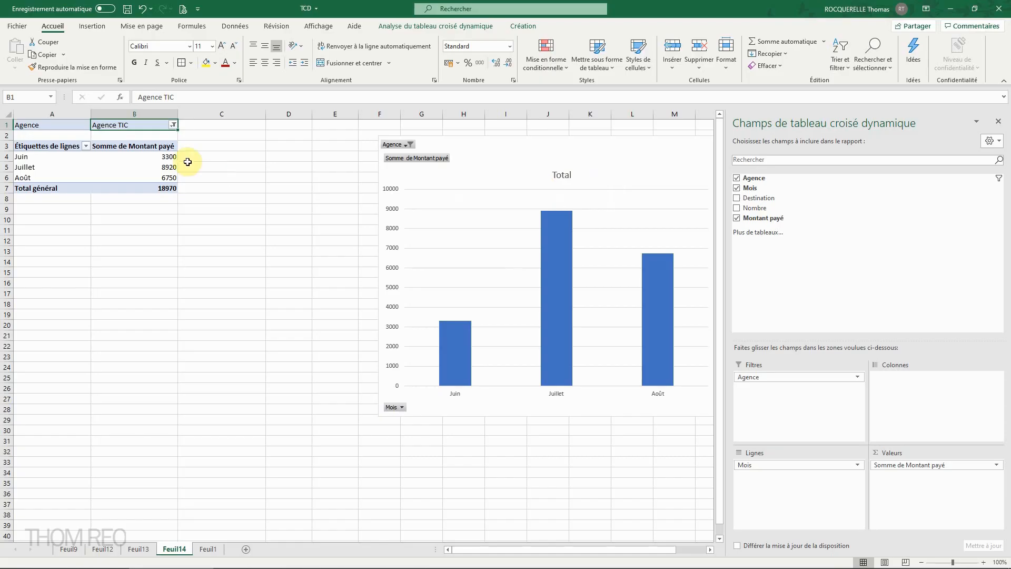
Set the pivot table's Agence filter to Agence TOC.
left_click(169, 125)
left_click(92, 174)
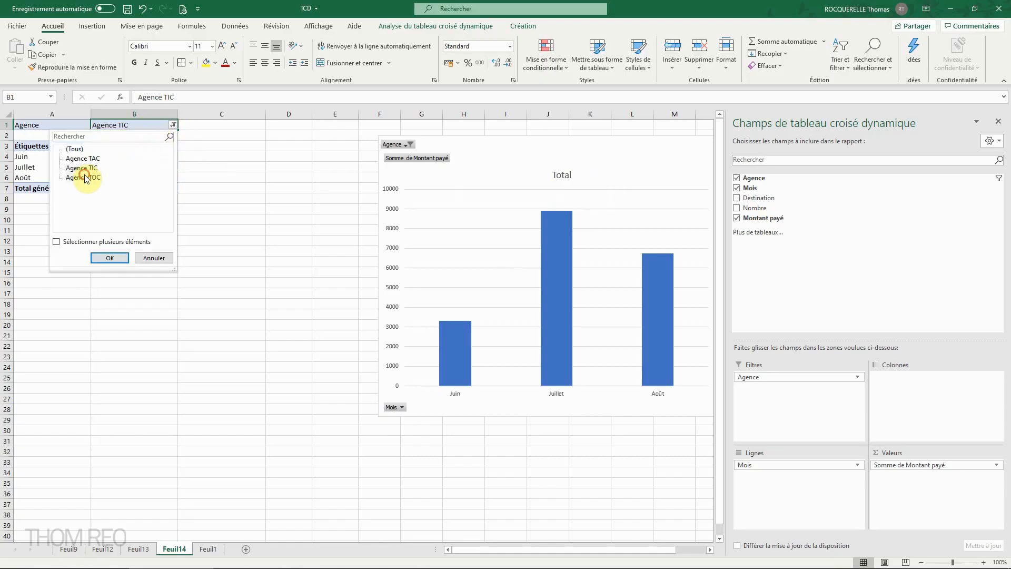
left_click(111, 257)
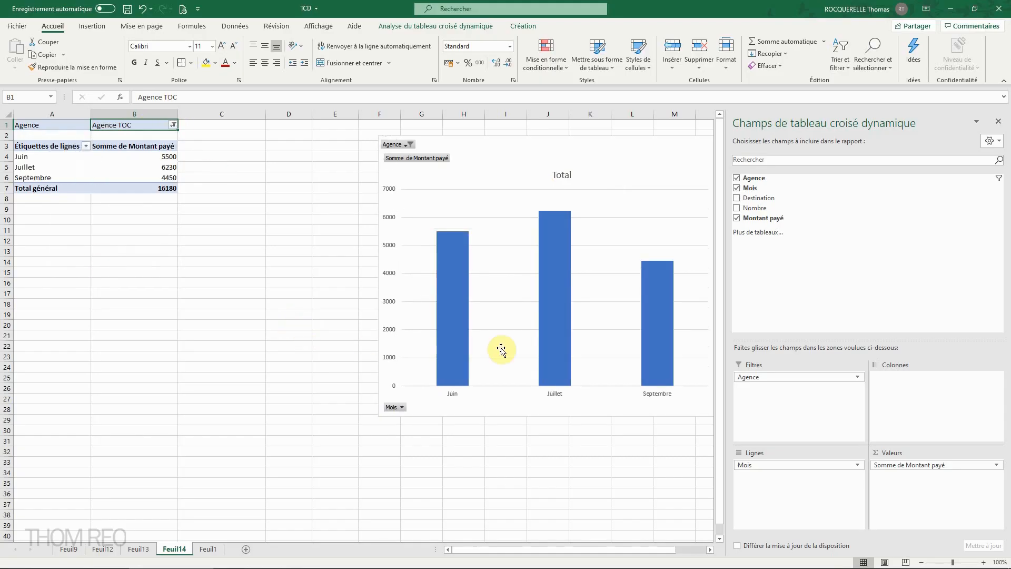